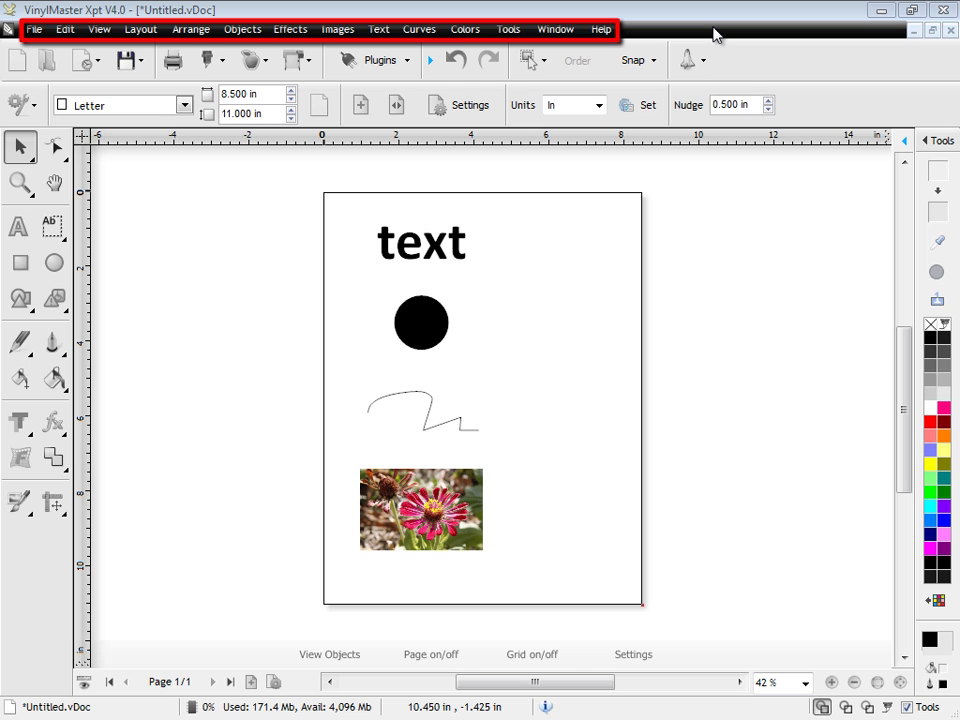
Browse the program's tool and workspace options, then close them without choosing anything.
left_click(514, 31)
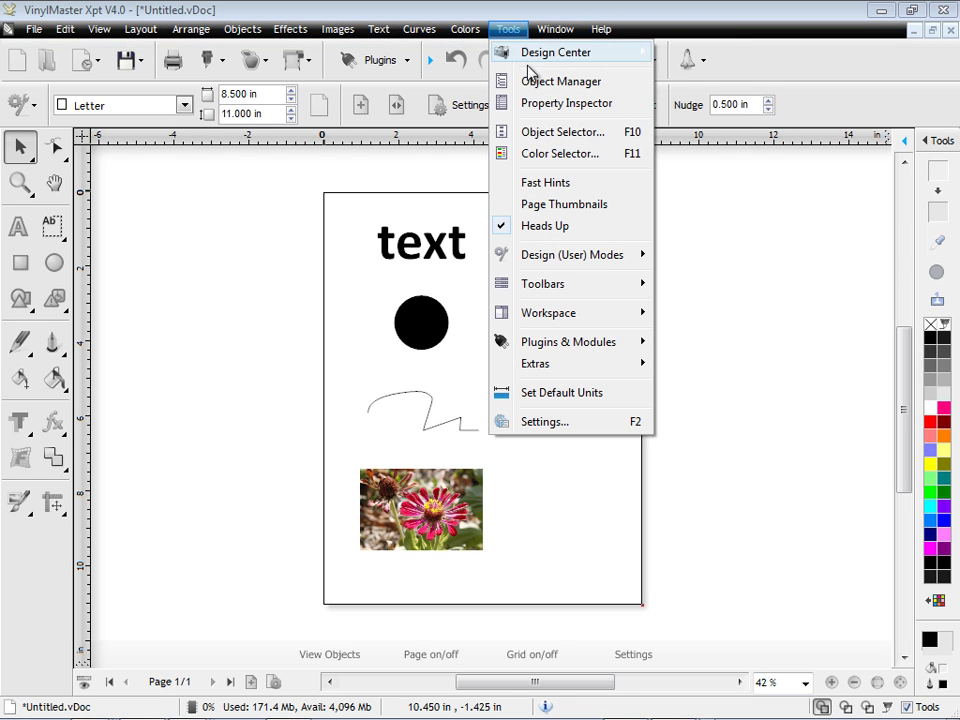
mouse_move(572, 285)
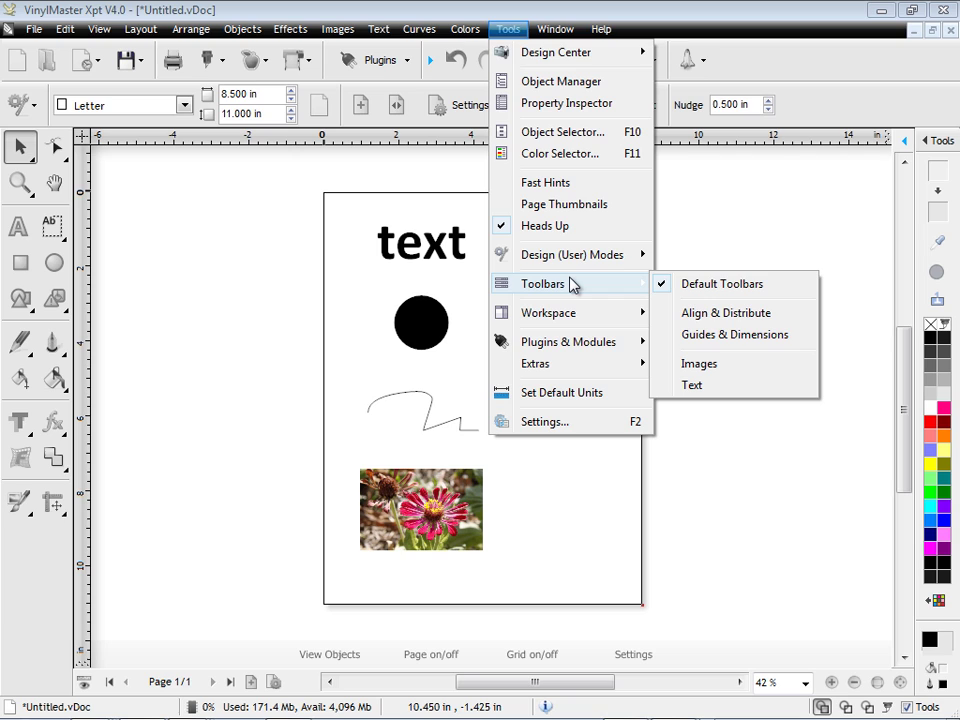
mouse_move(589, 317)
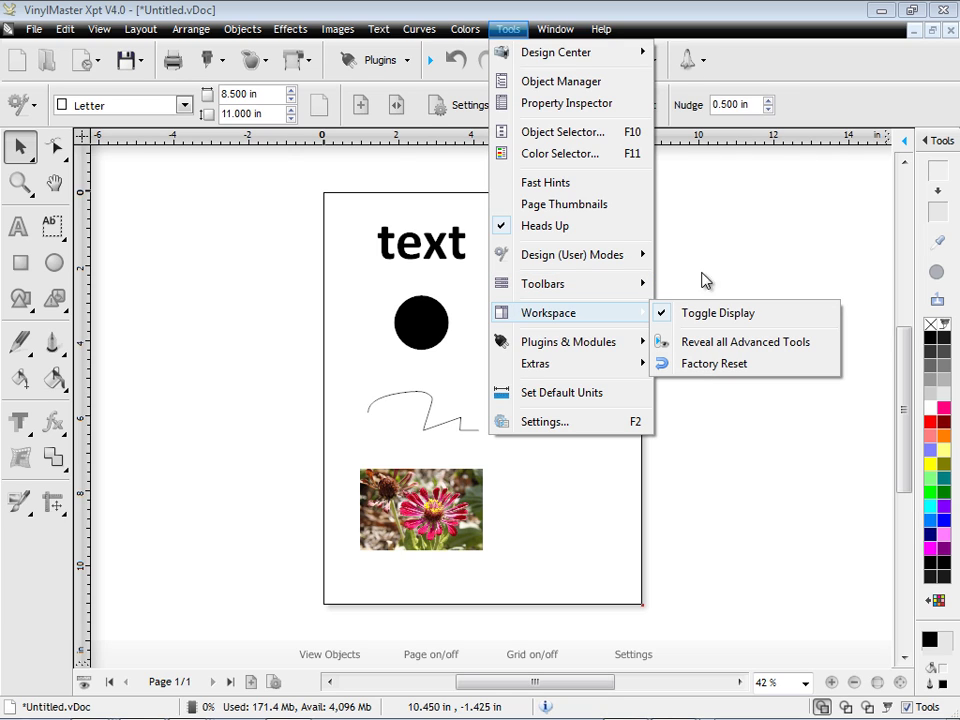
left_click(786, 70)
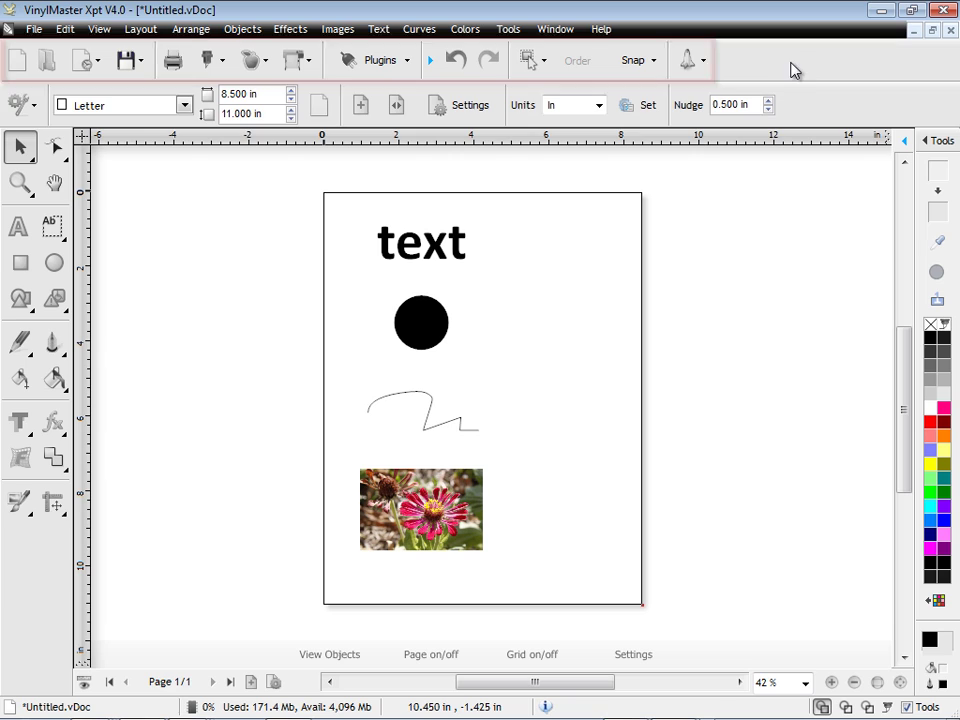
Give the 1.458 in black circle a 40% border in its advanced shape settings.
left_click(458, 246)
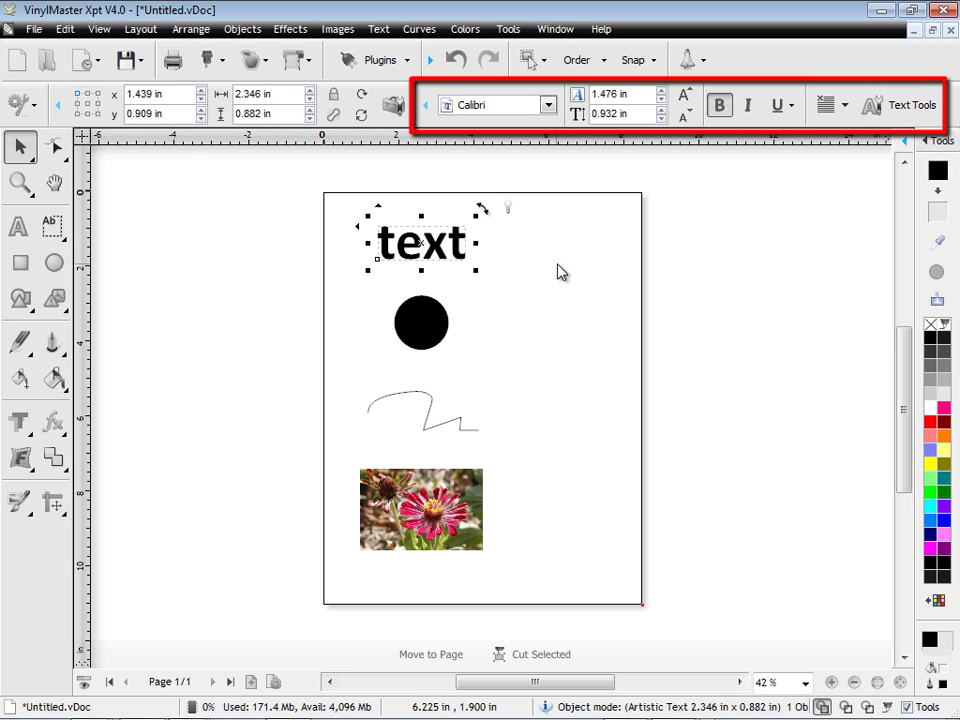
left_click(407, 327)
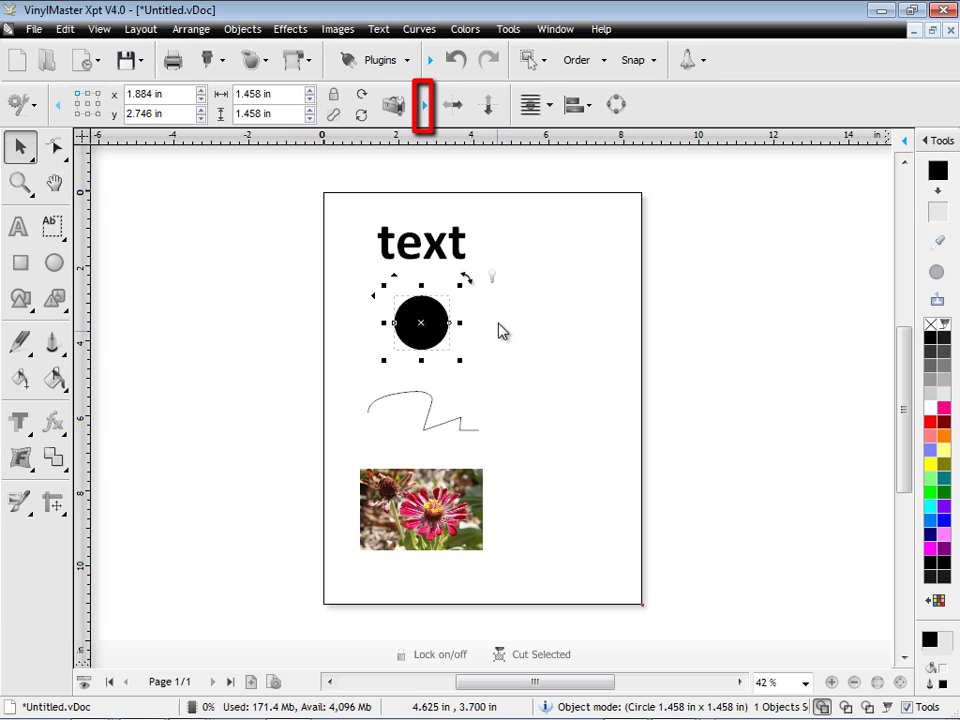
left_click(424, 105)
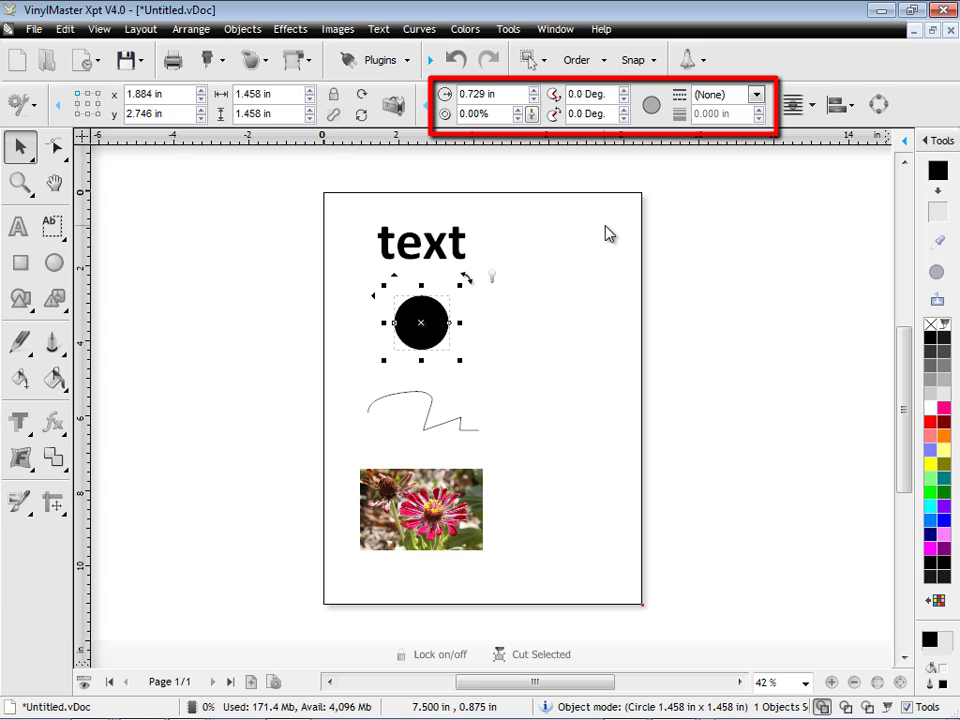
left_click(531, 113)
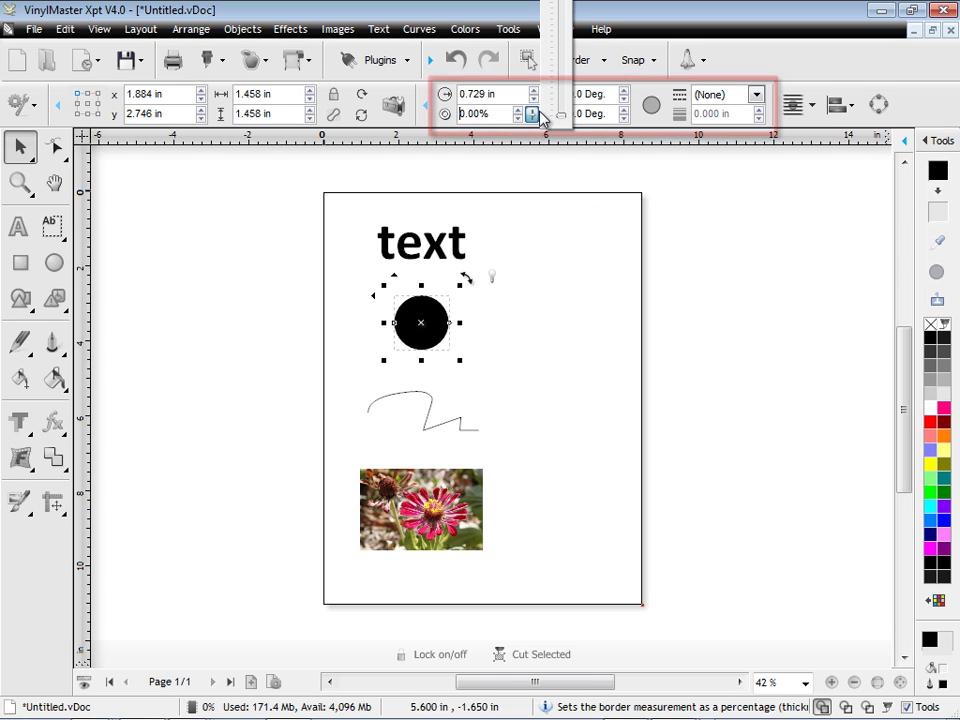
left_click_drag(545, 120, 551, 77)
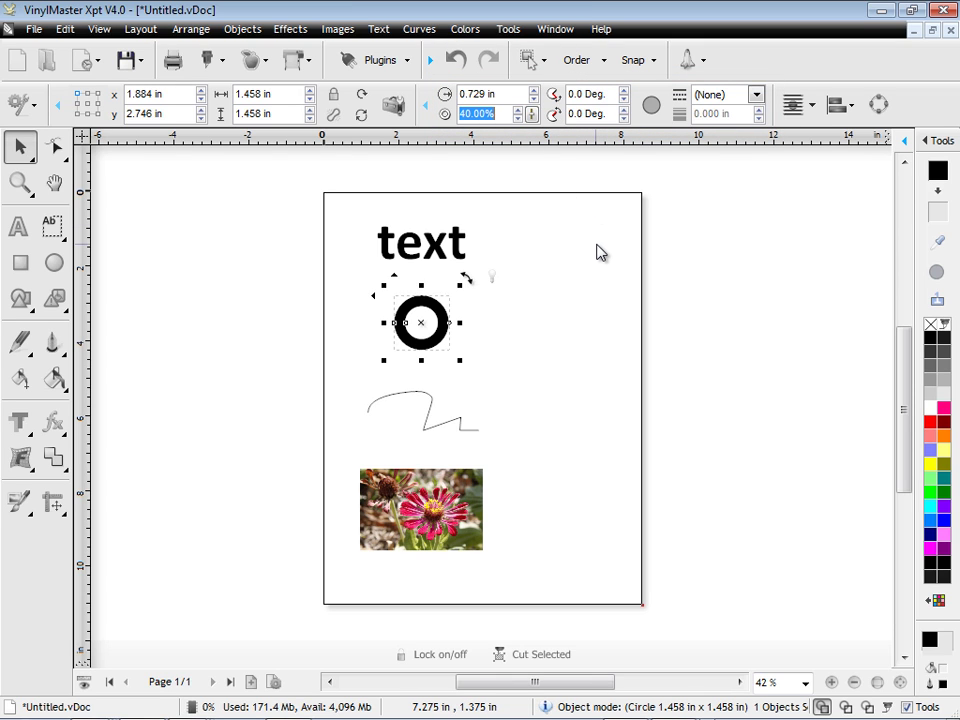
left_click(430, 104)
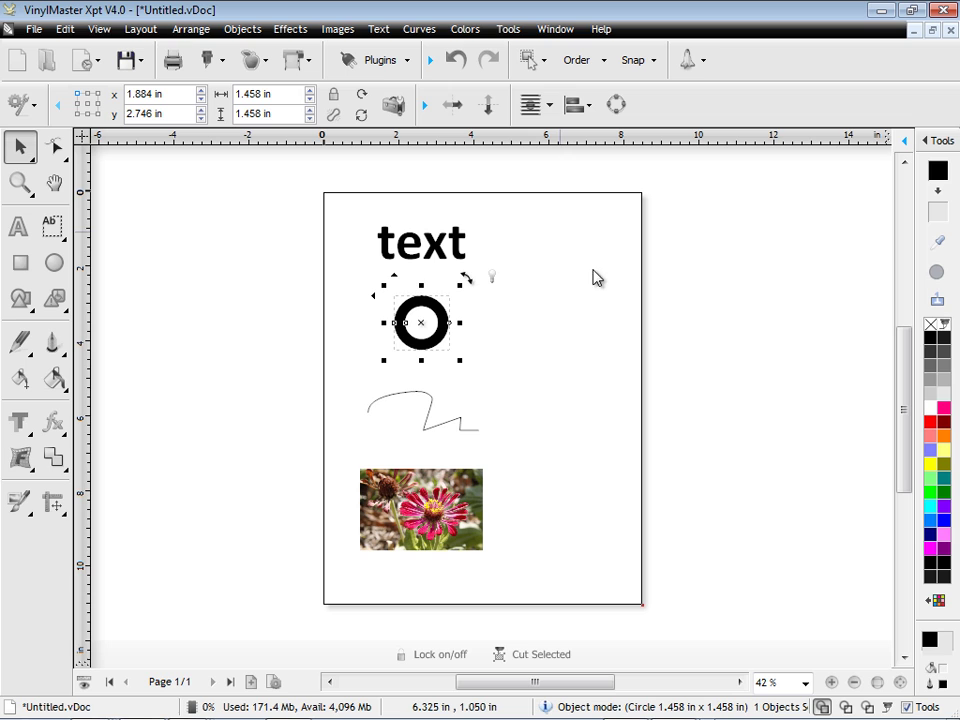
left_click(428, 405)
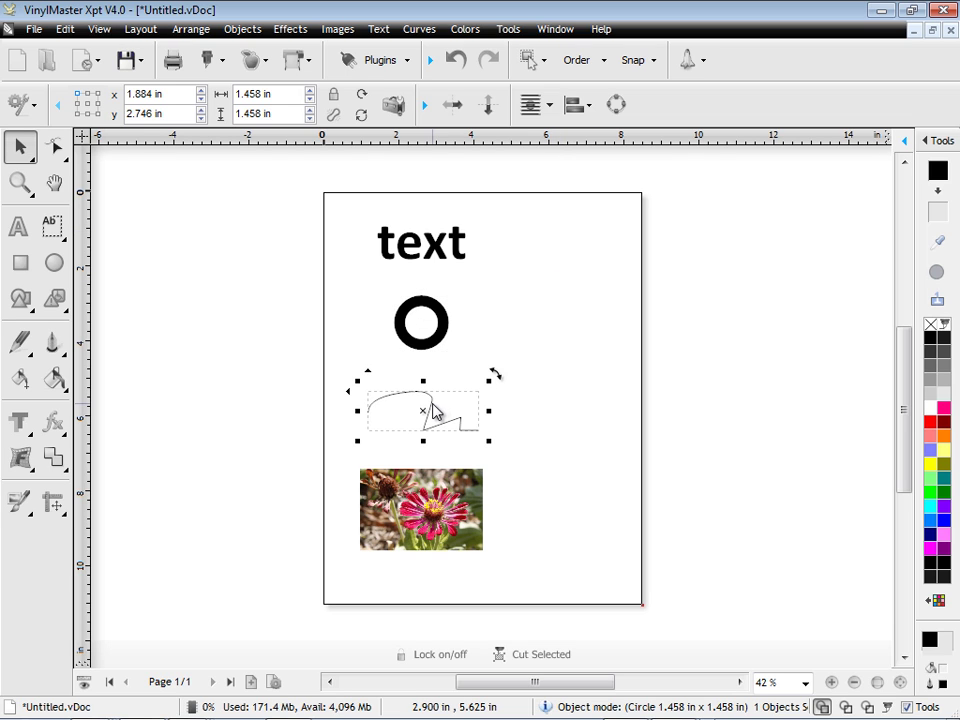
left_click(55, 147)
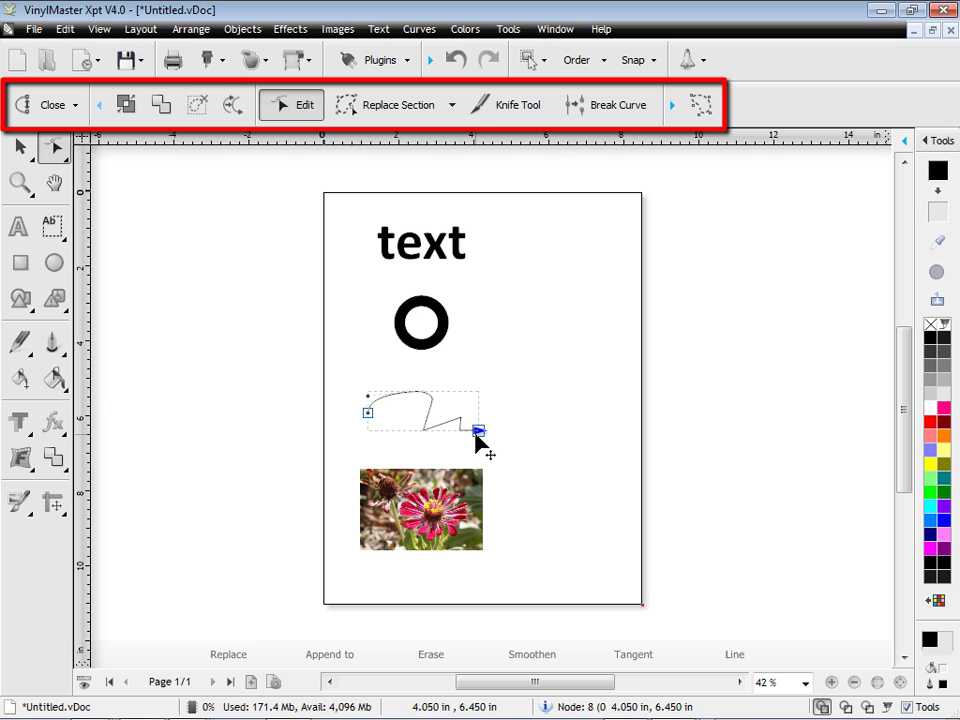
left_click(101, 110)
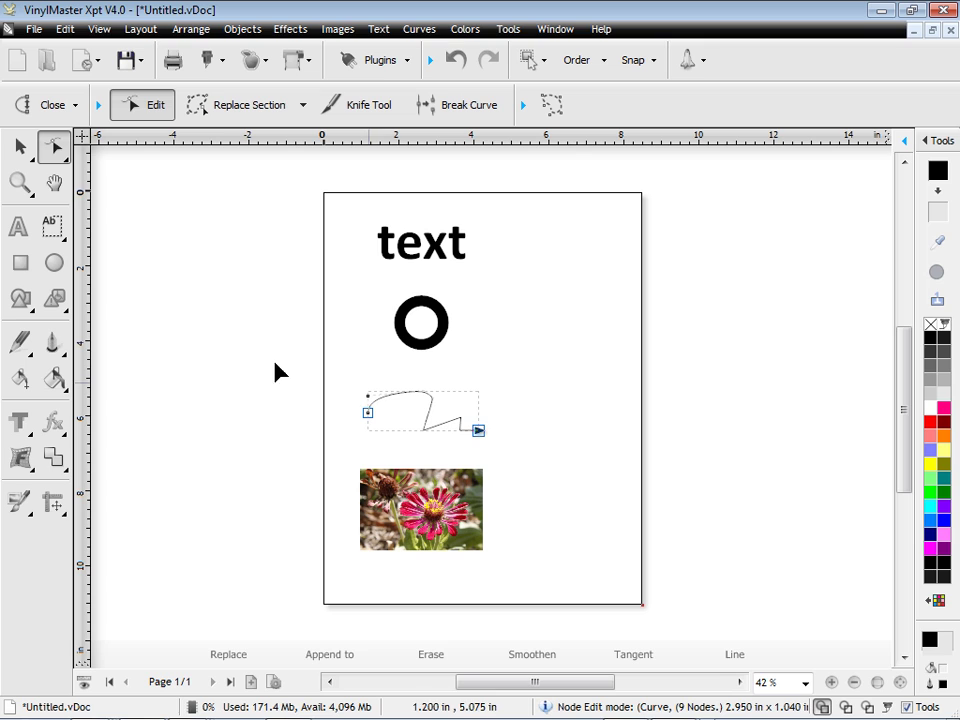
left_click(20, 146)
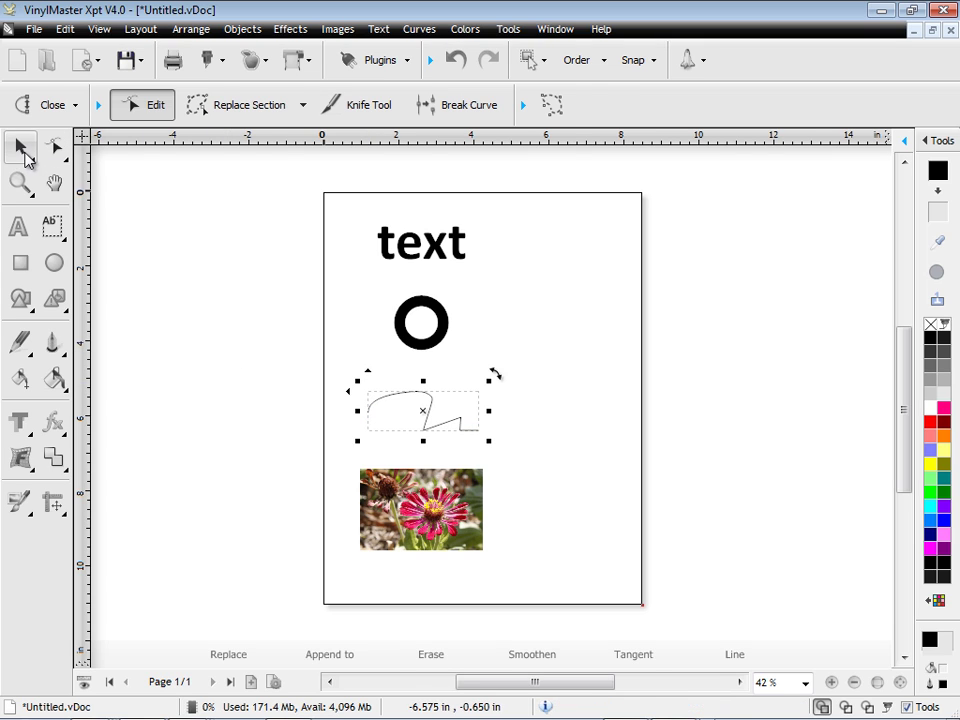
left_click(372, 495)
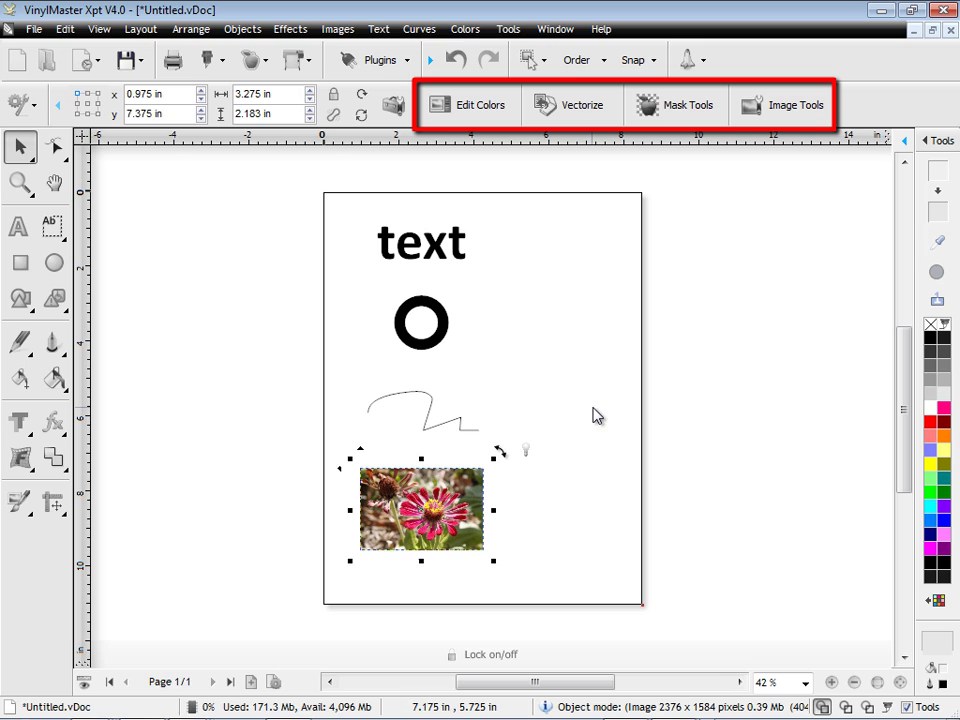
left_click(249, 261)
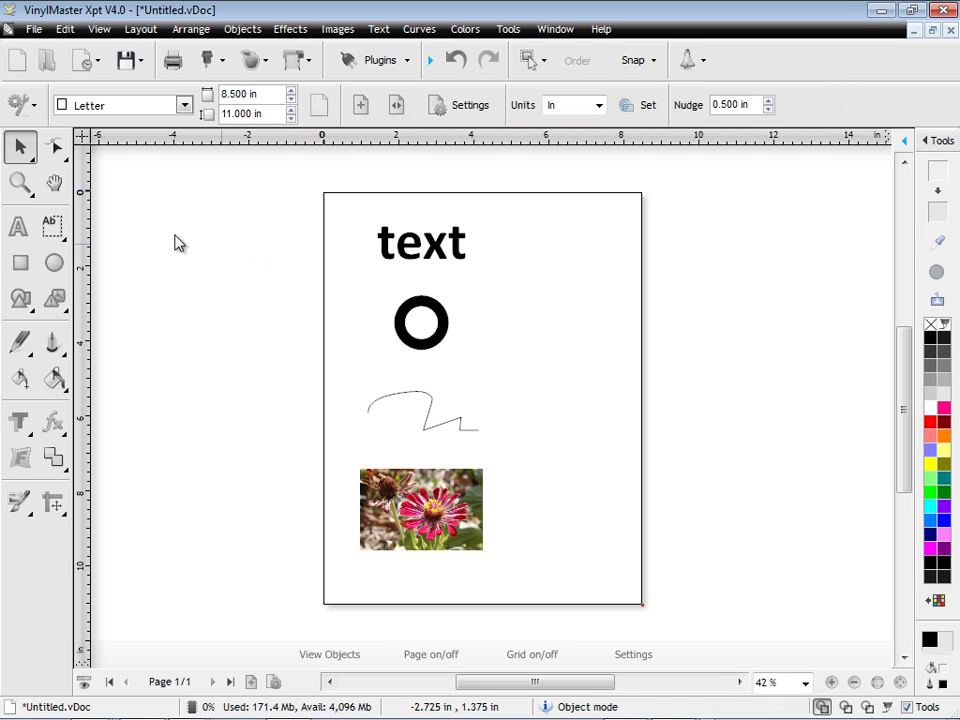
Add a second word 'text' to the right of the first one.
left_click(22, 228)
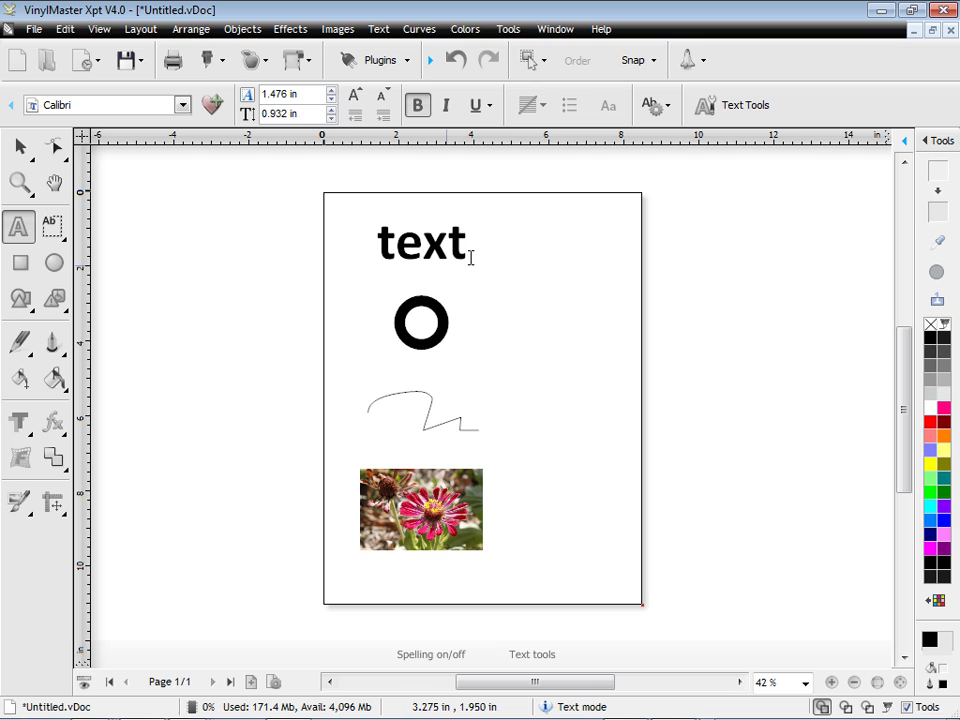
left_click(508, 258)
type("text")
key("Escape")
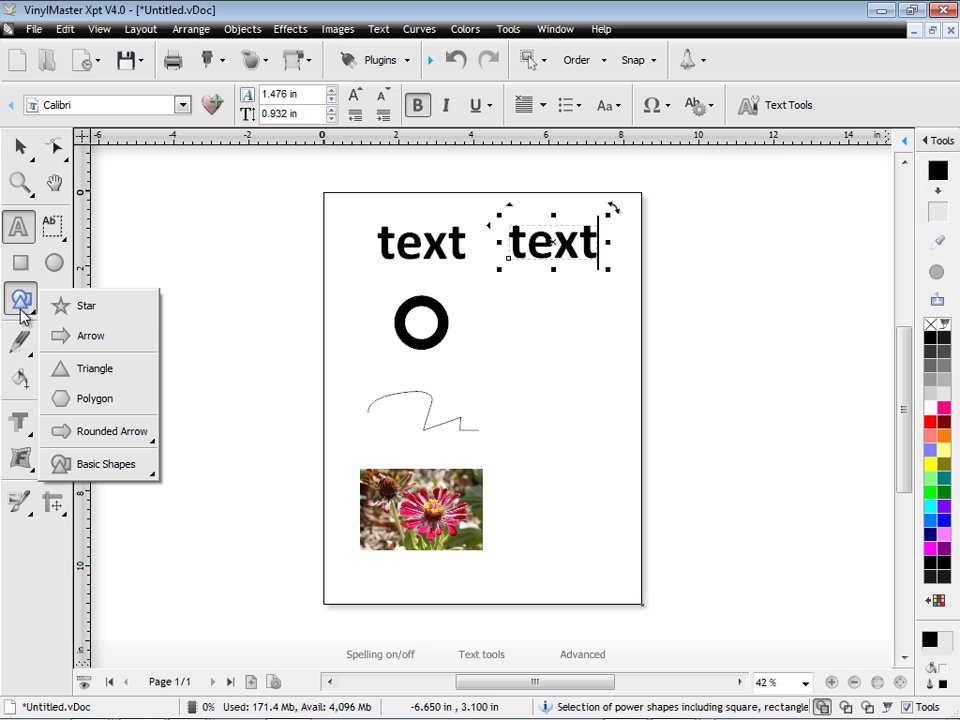
Draw a filled black 2.750 × 1.125 in arrow right of the ring.
left_click(154, 345)
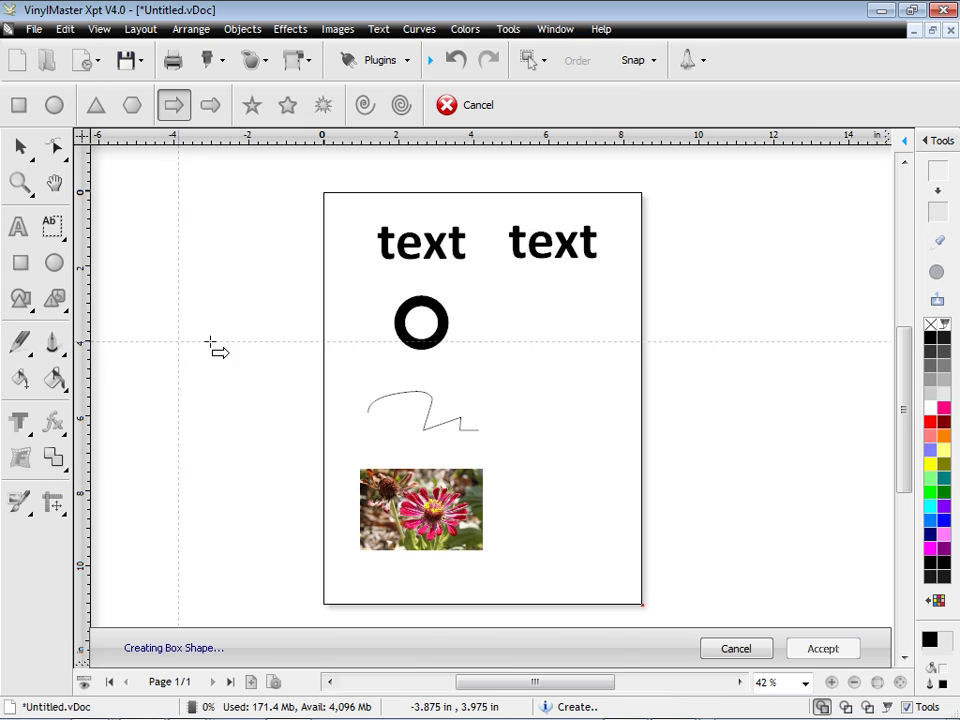
left_click_drag(503, 311, 611, 349)
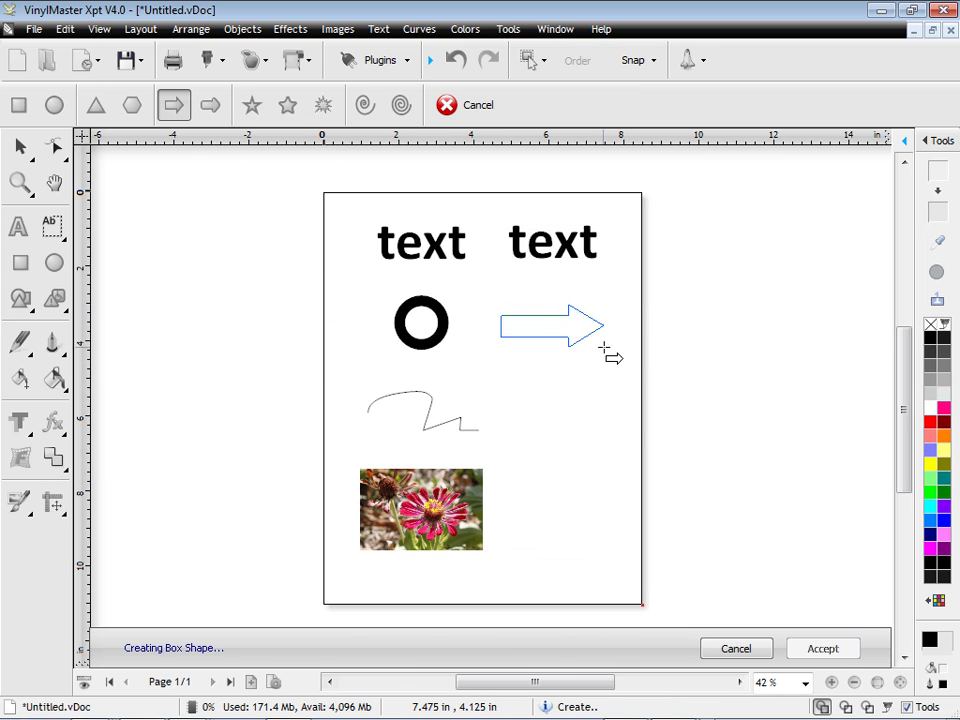
key("Return")
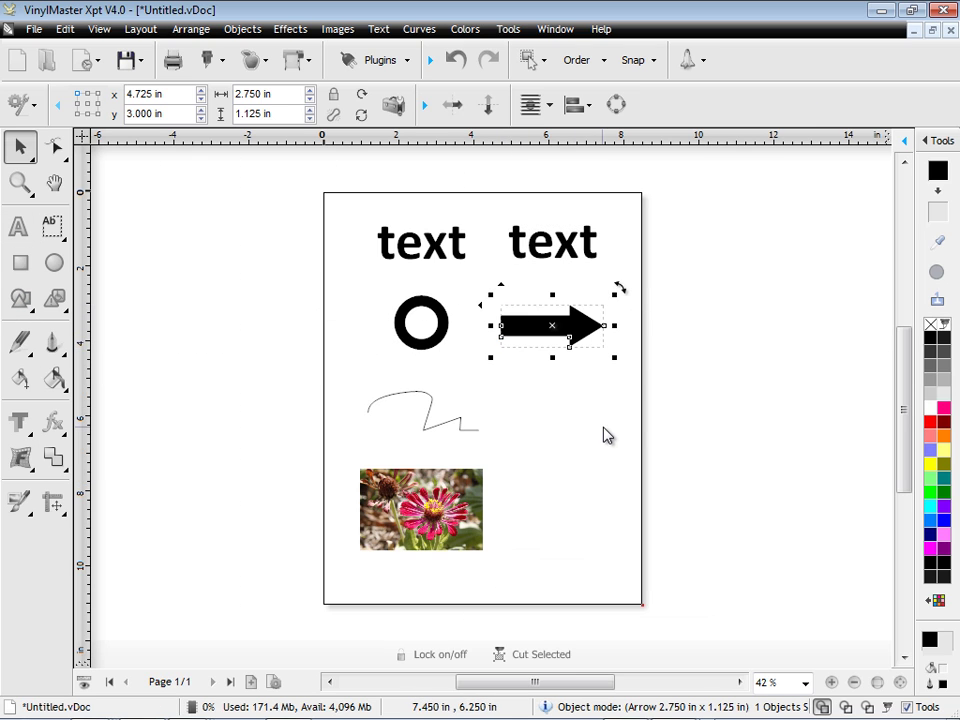
Draw a new point-by-point curve to the right of the zigzag line.
left_click(19, 342)
left_click(134, 366)
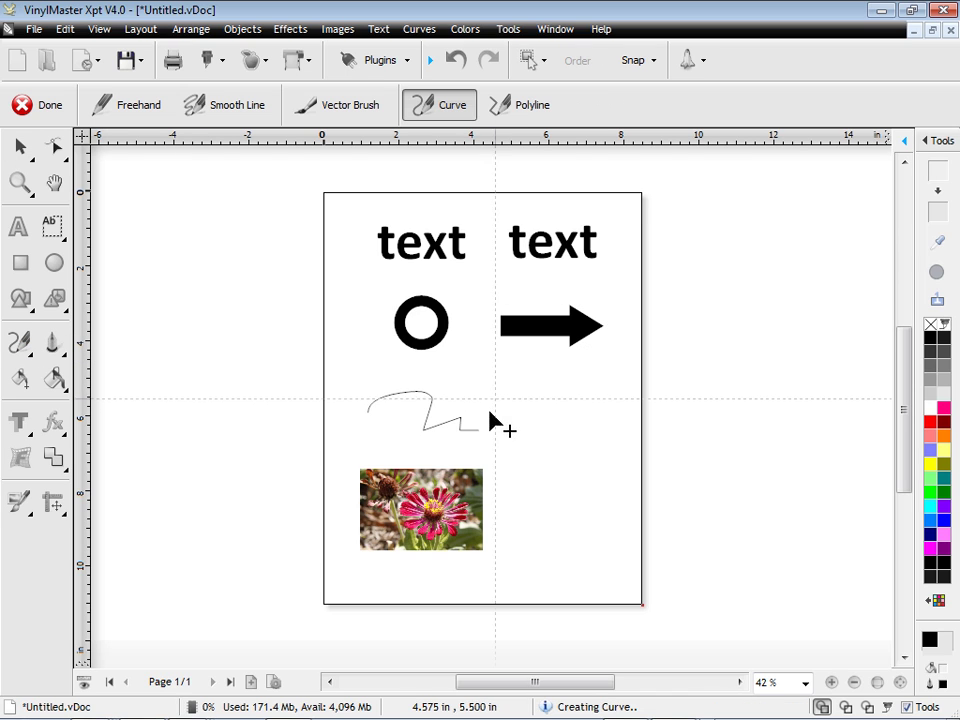
left_click(501, 421)
left_click(557, 417)
left_click(612, 409)
left_click(616, 454)
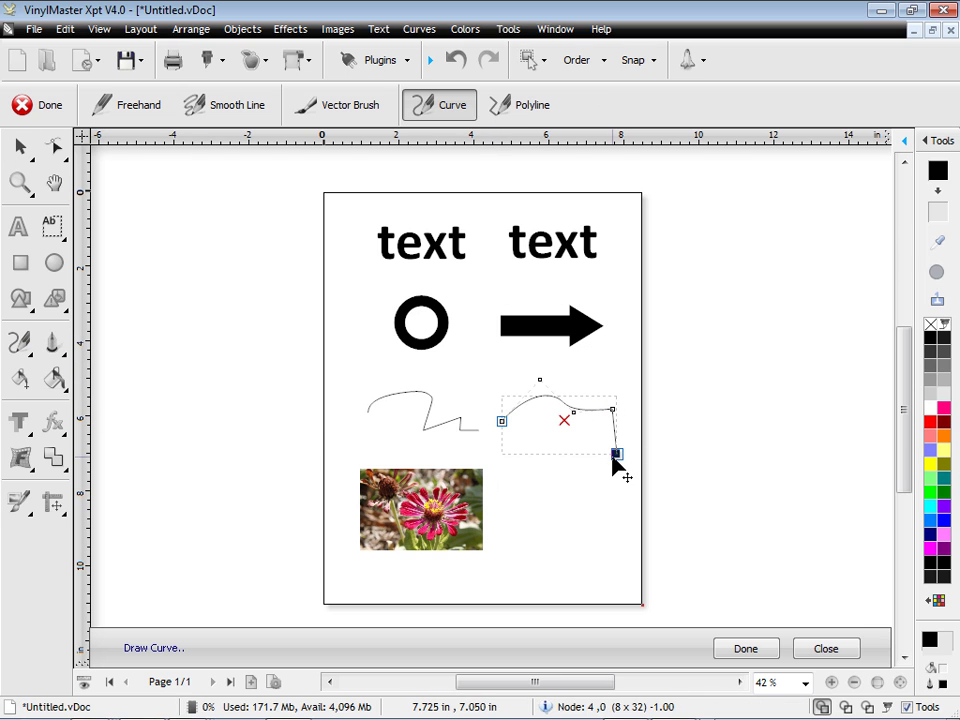
left_click(750, 650)
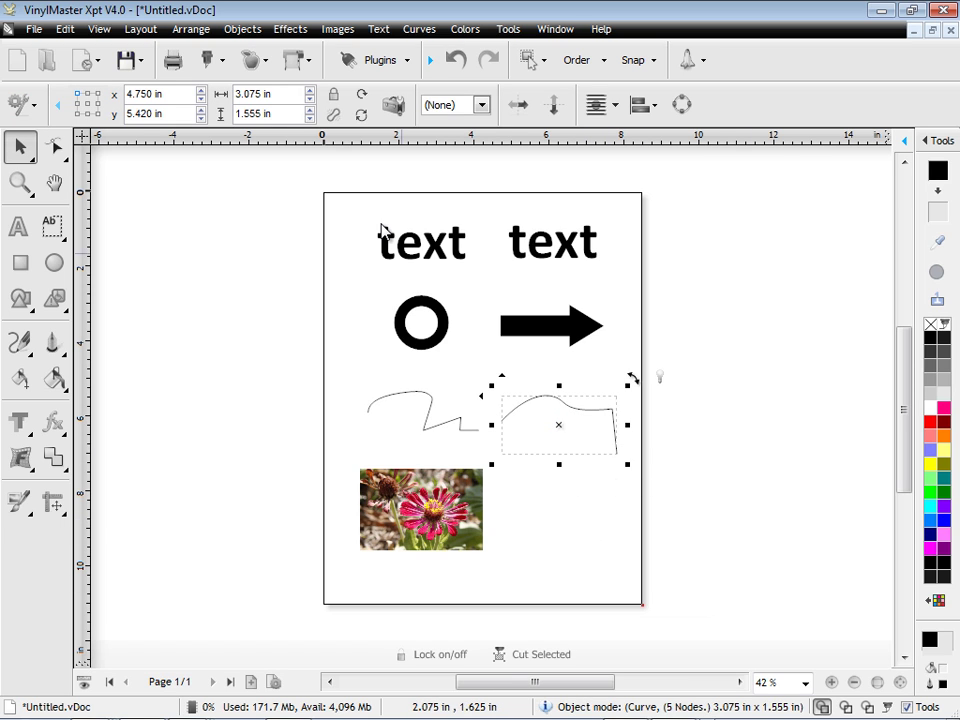
Import Imperial Coffee.JPG and place it beside the flower photo.
left_click(337, 29)
left_click(400, 56)
double_click(690, 184)
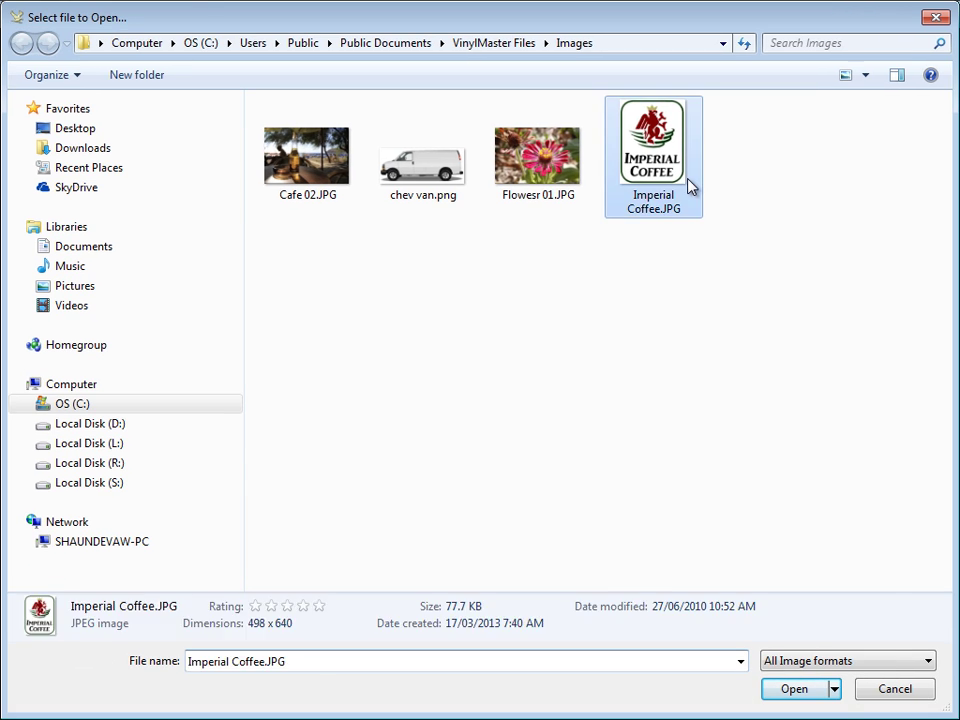
left_click(618, 552)
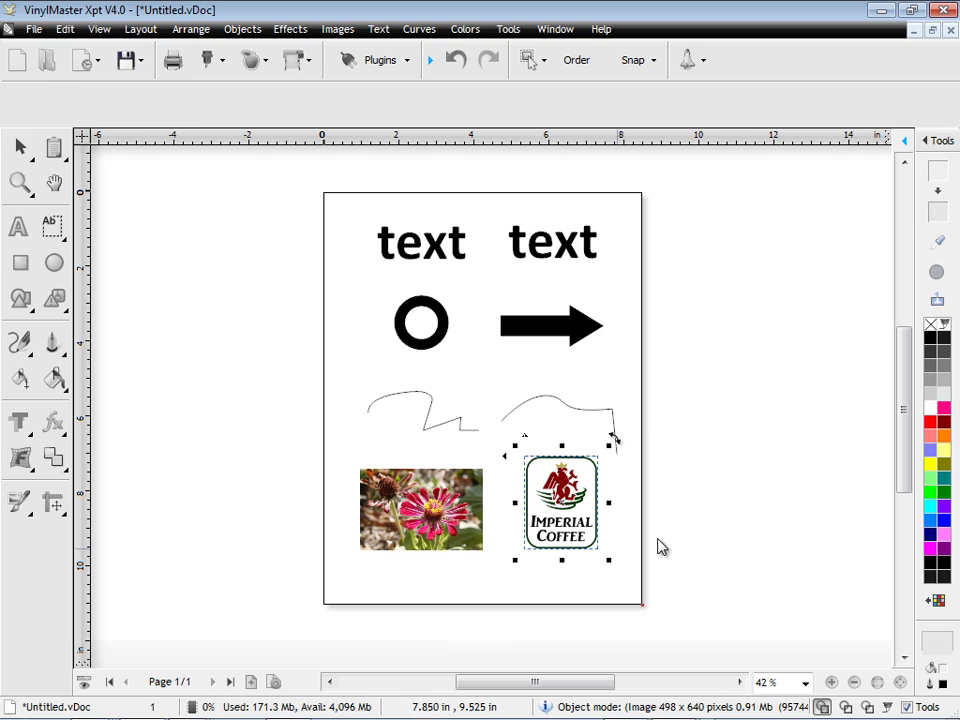
left_click(737, 455)
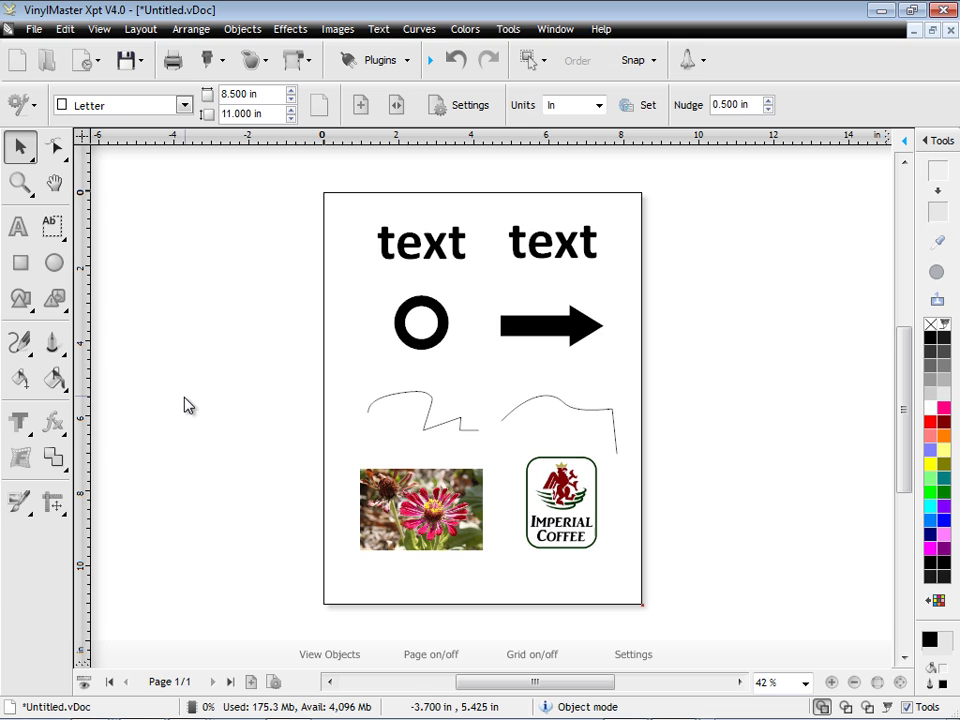
left_click(66, 503)
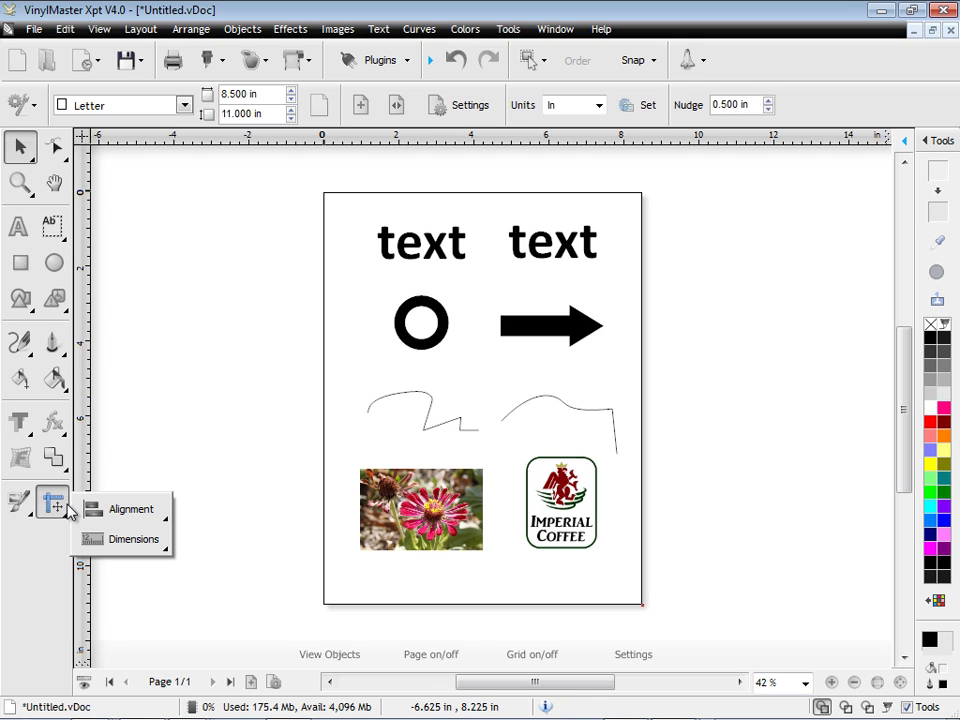
mouse_move(109, 513)
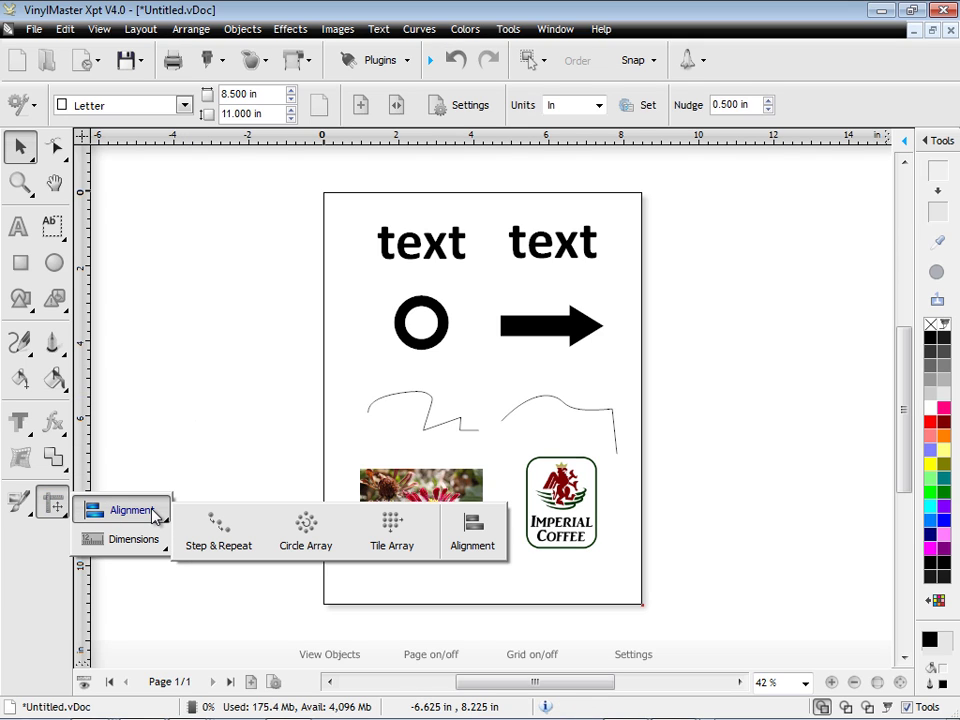
mouse_move(148, 541)
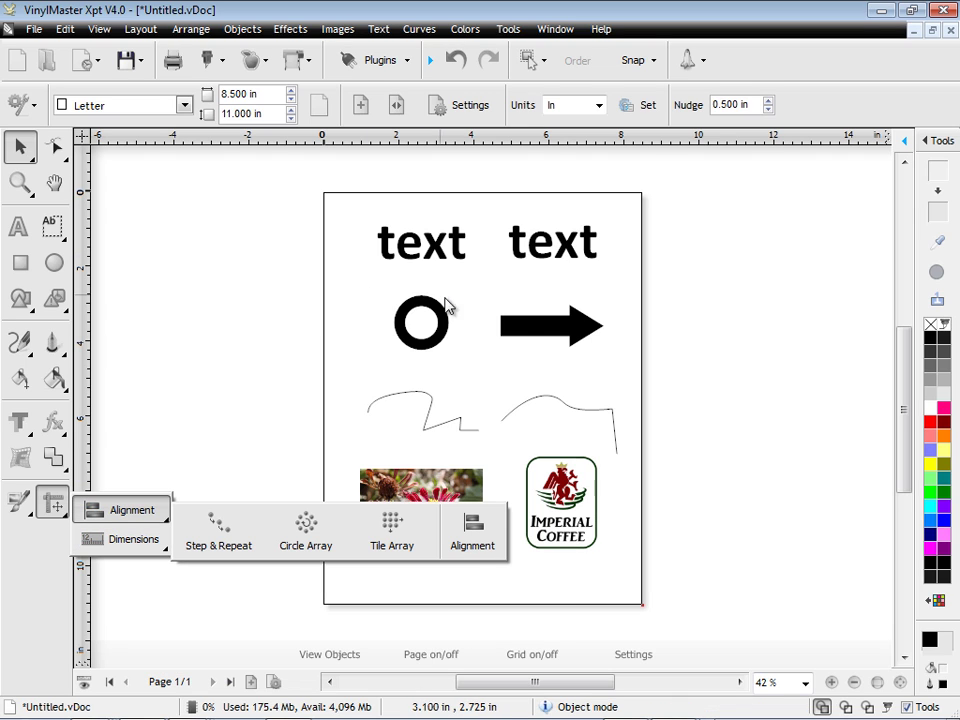
left_click(516, 326)
mouse_move(33, 432)
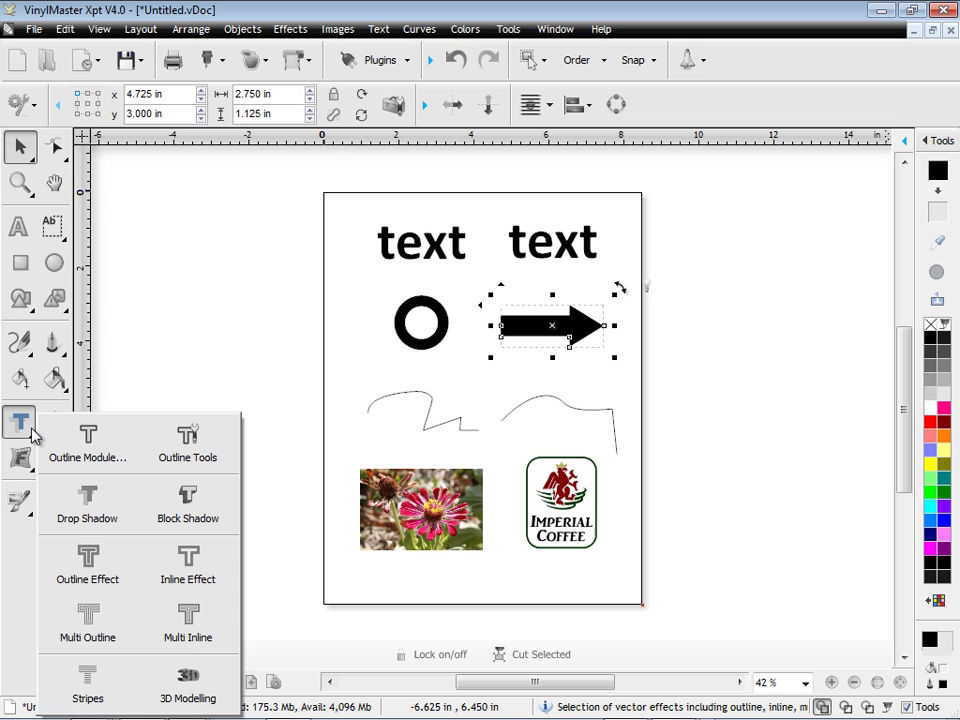
mouse_move(53, 377)
mouse_move(115, 386)
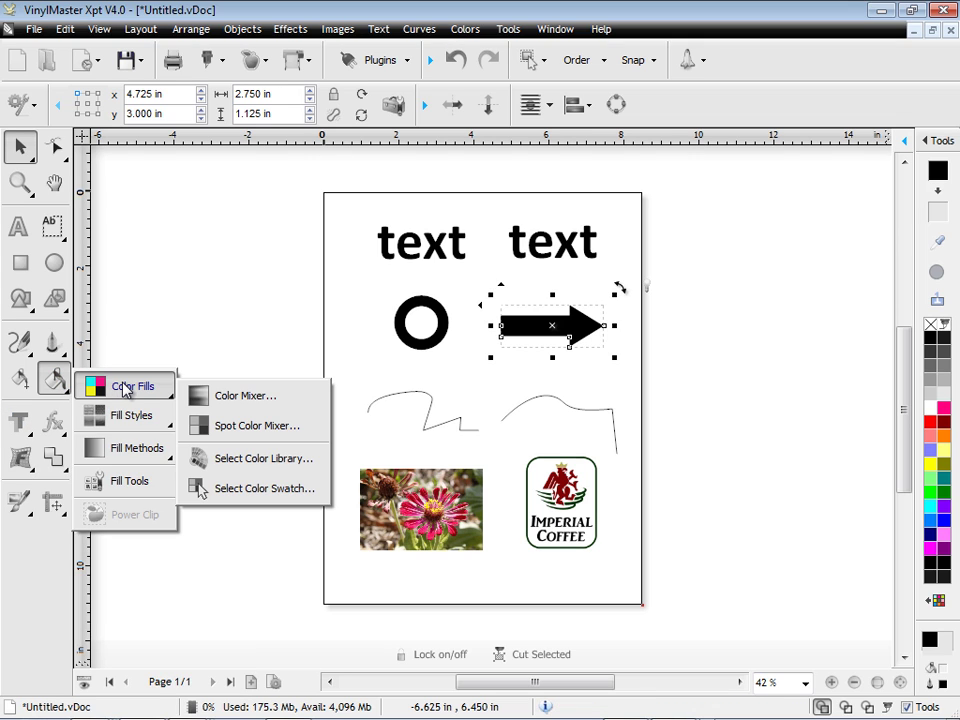
mouse_move(127, 422)
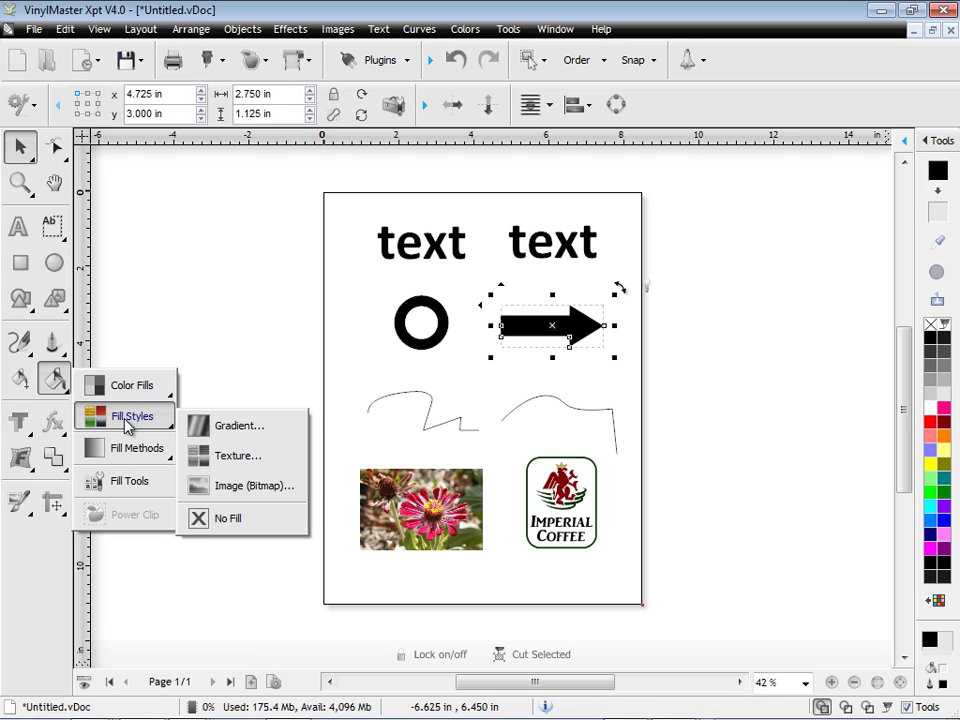
mouse_move(132, 451)
left_click(229, 318)
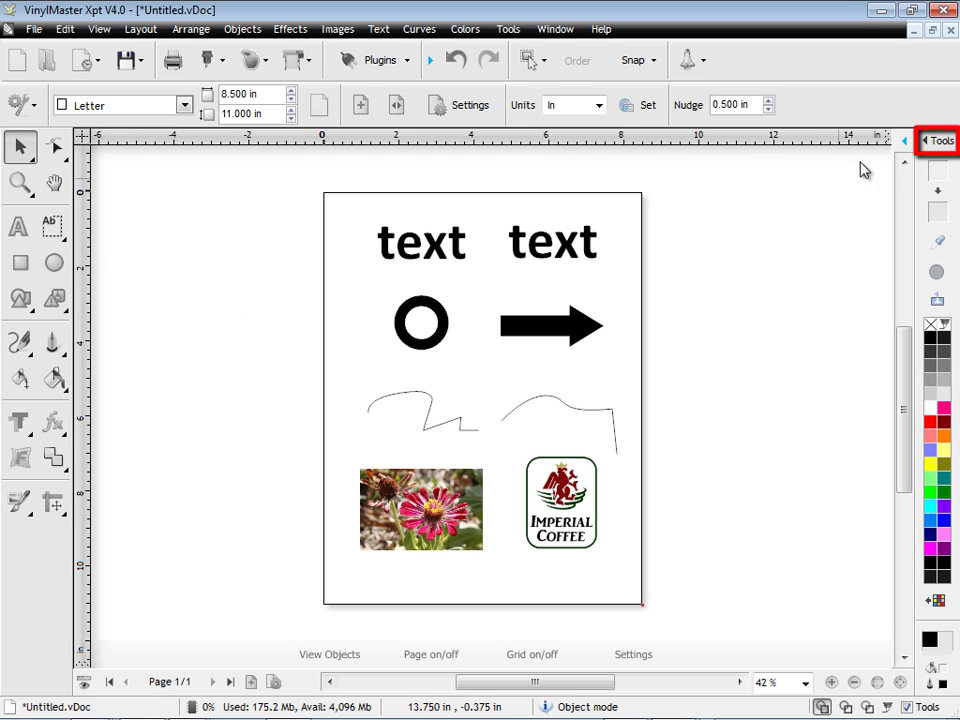
Show the arrow in the Size, Scale and Rotation panel: 4.725 in left, 3.000 in top, 0.0° rotation.
left_click(928, 143)
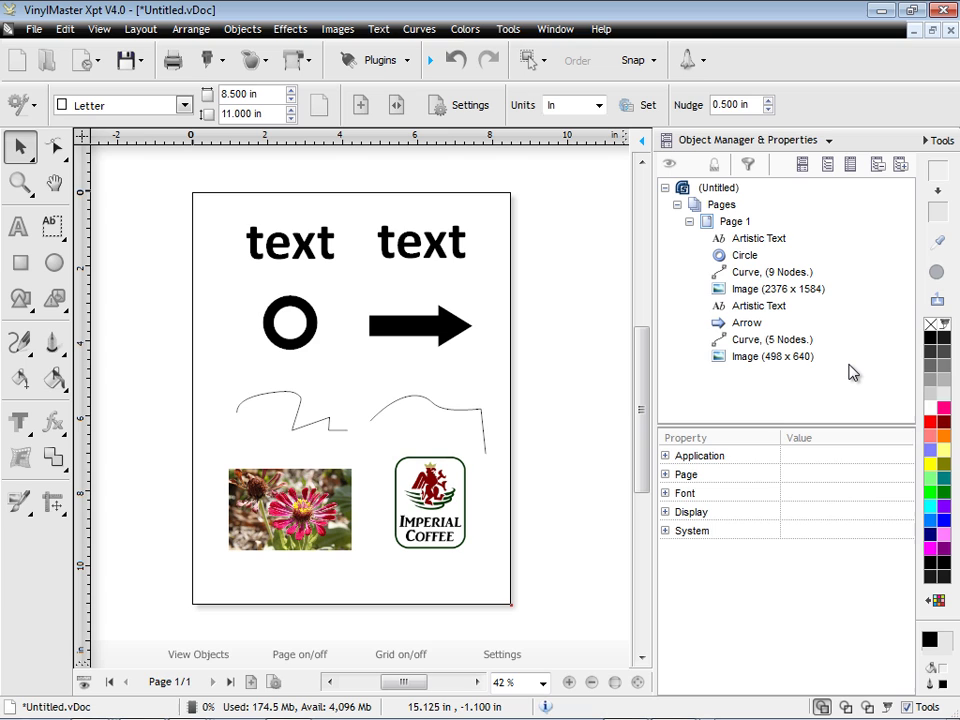
left_click(768, 142)
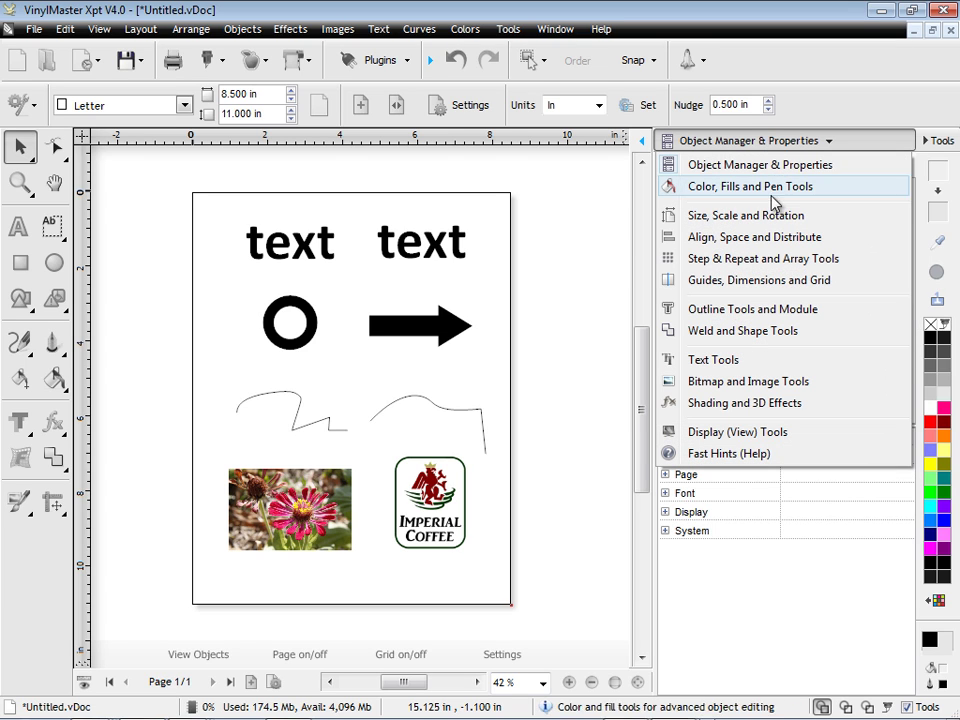
left_click(745, 215)
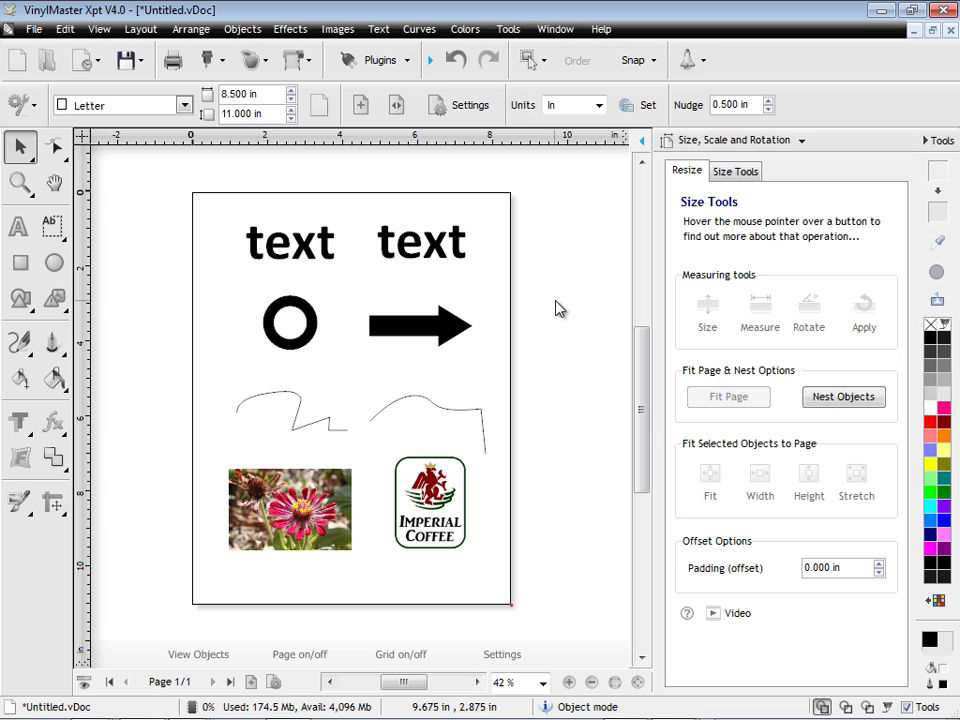
left_click(409, 336)
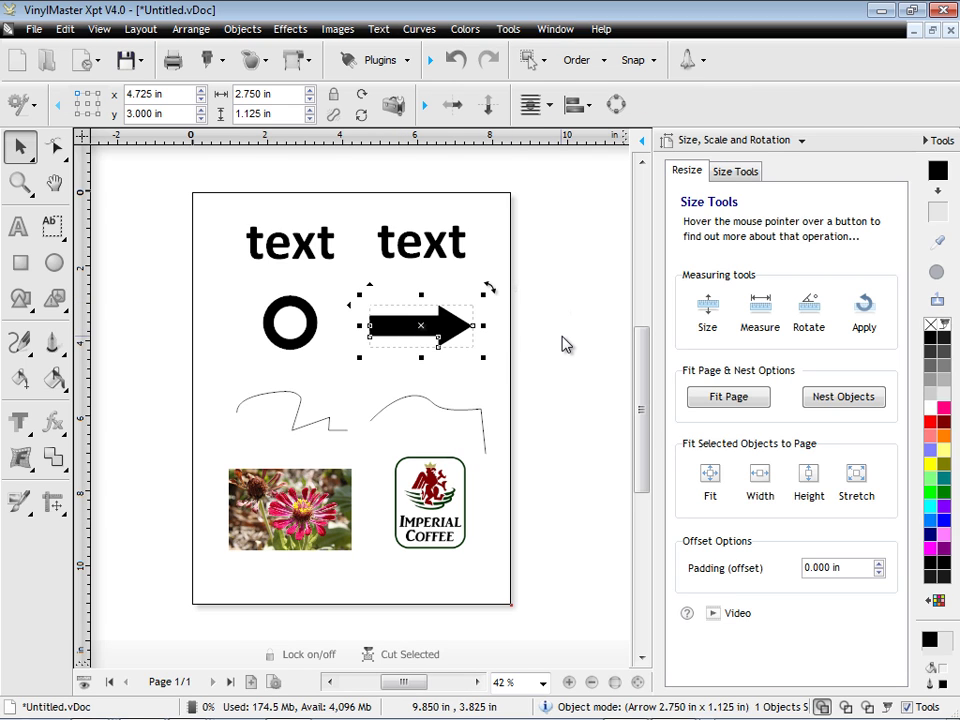
left_click(735, 174)
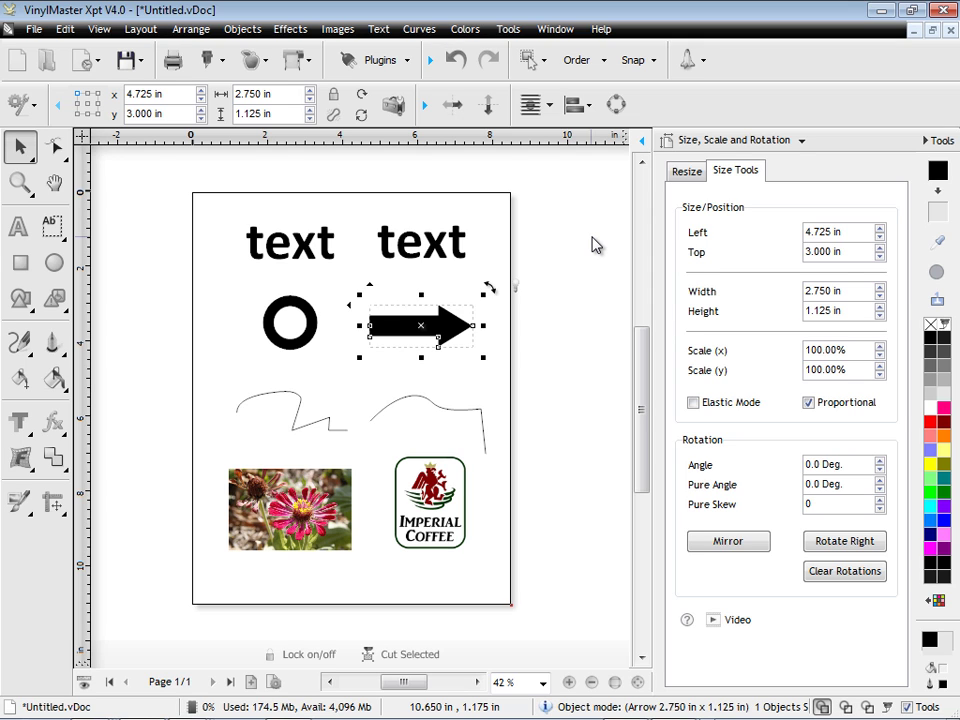
left_click(712, 142)
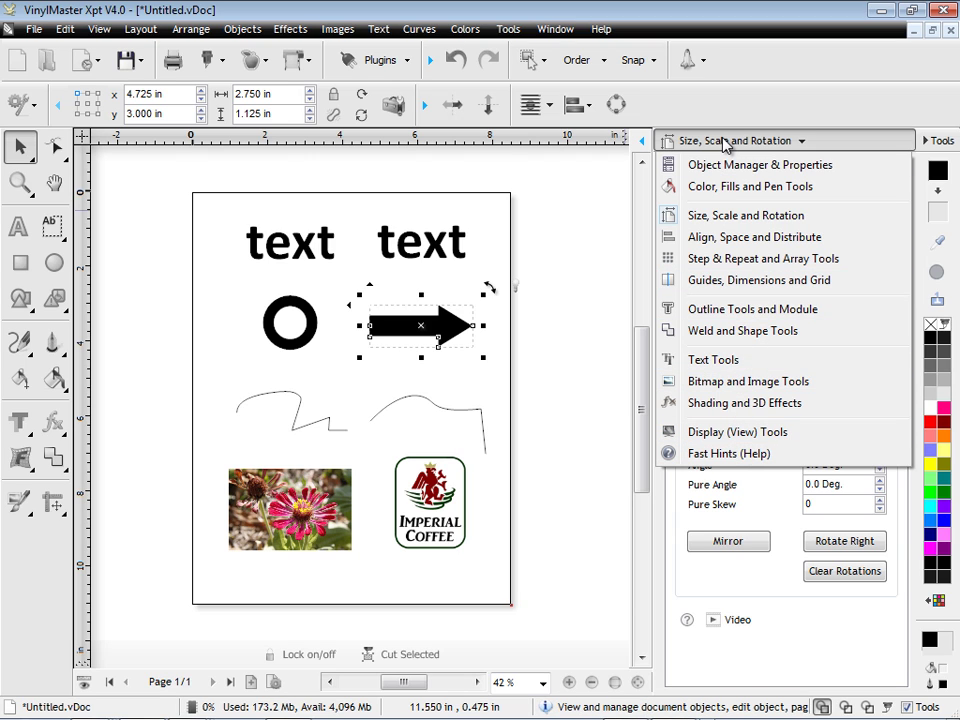
Show Fast Hints help in the side panel and Tab through the circle and text to update it.
left_click(686, 454)
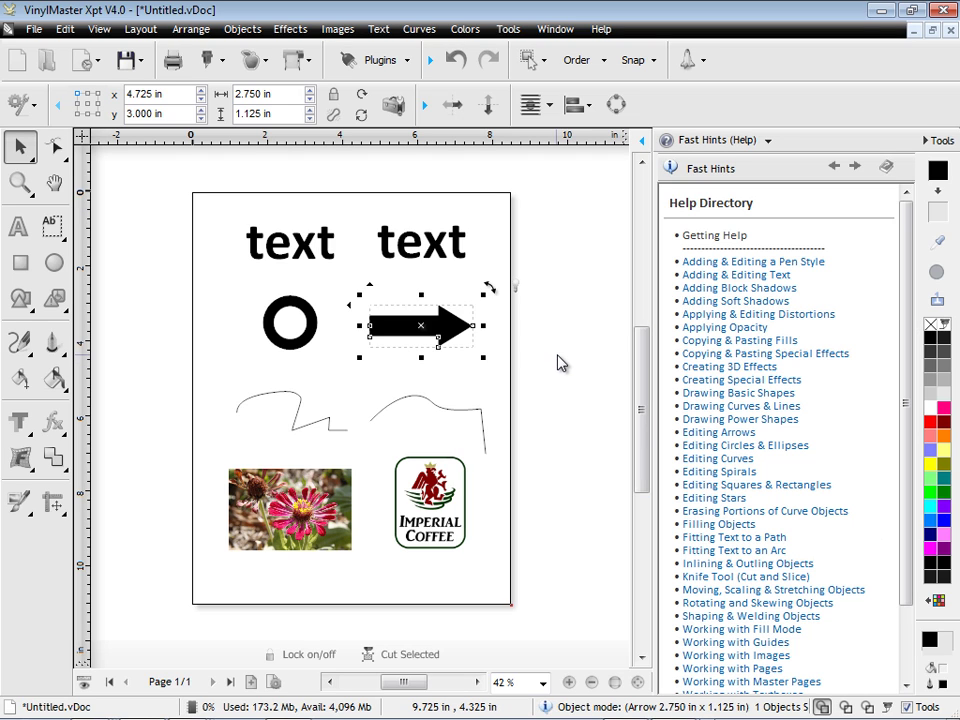
key("Tab")
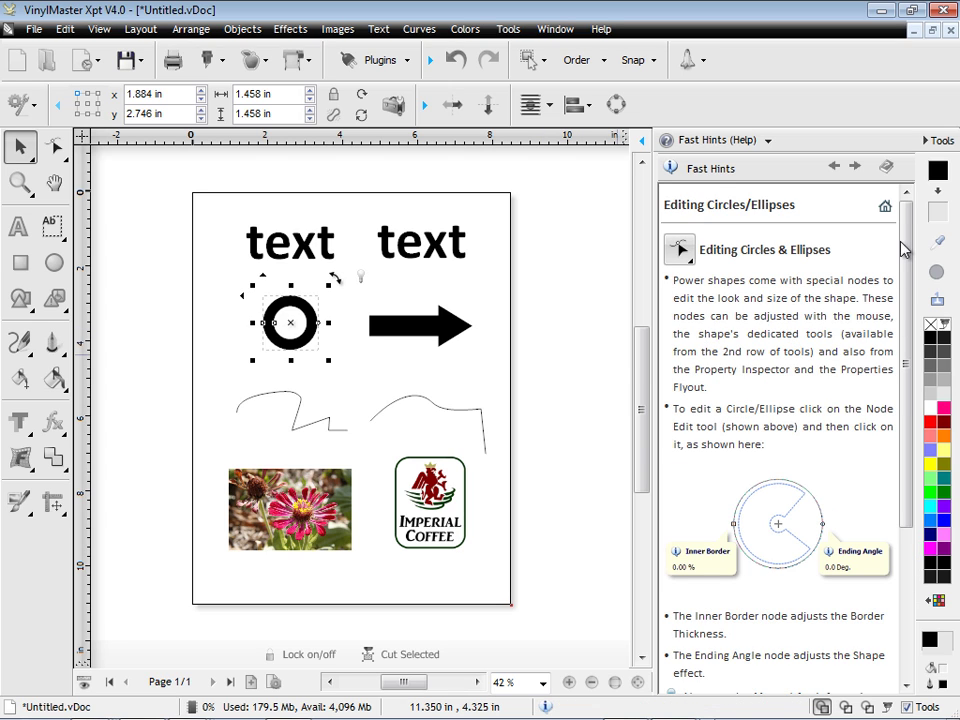
left_click_drag(905, 247, 604, 294)
key("Tab")
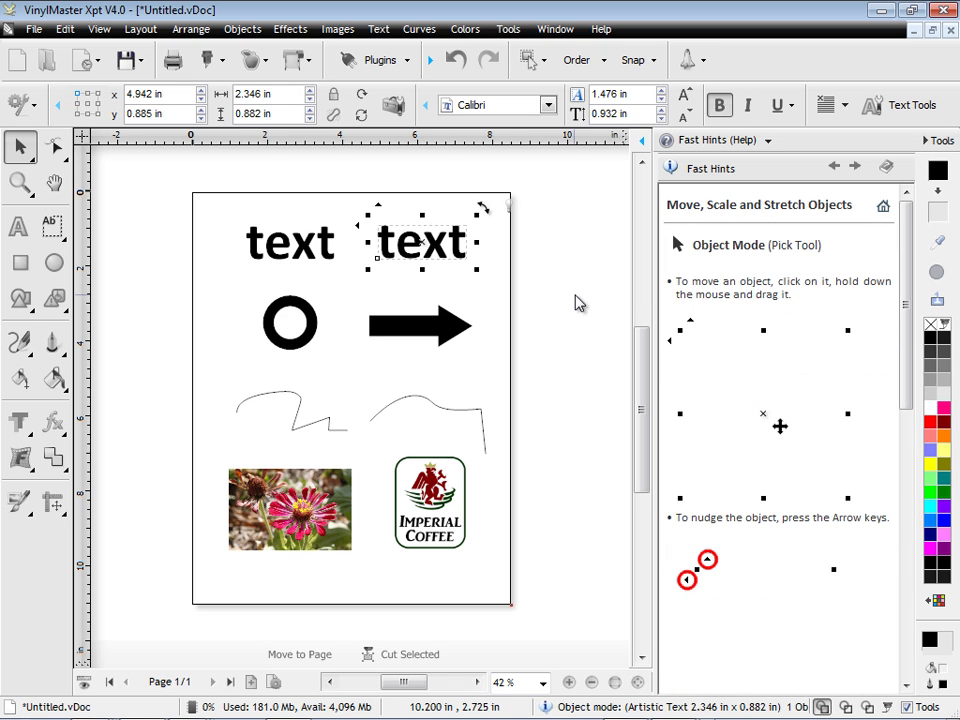
left_click_drag(908, 258, 787, 167)
left_click(745, 140)
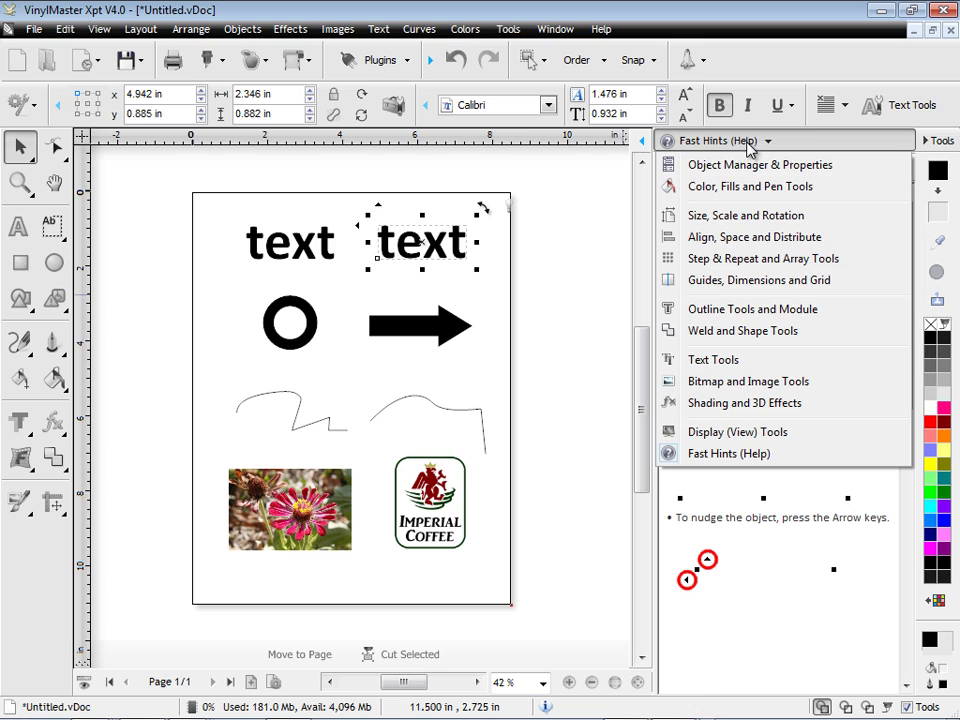
Switch the side panel to Object Manager, close it, and try repositioning the rulers.
left_click(737, 165)
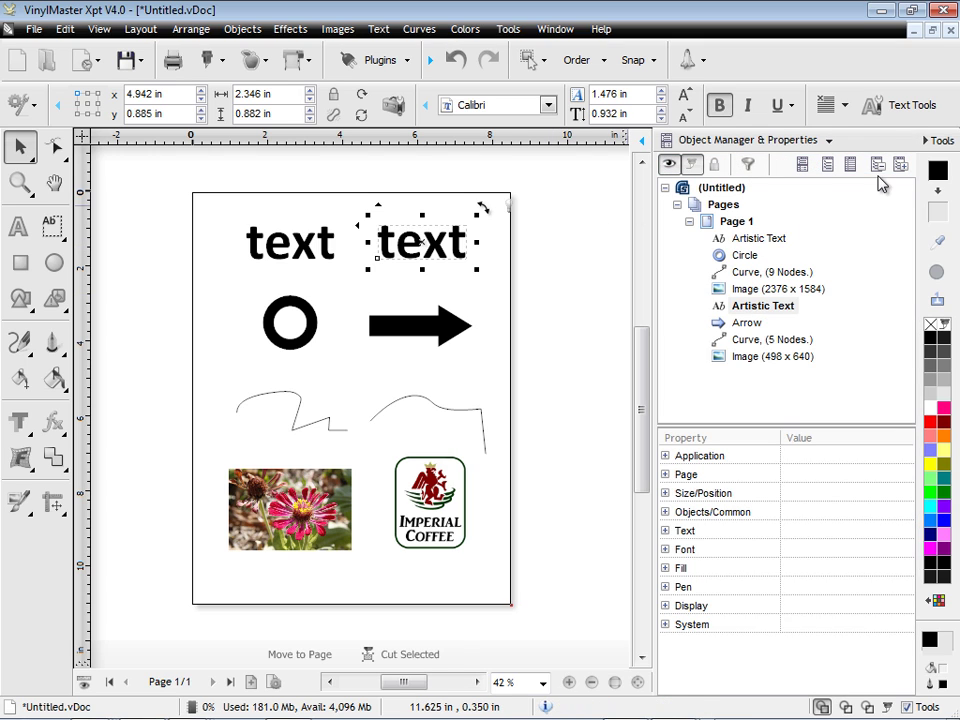
left_click(928, 141)
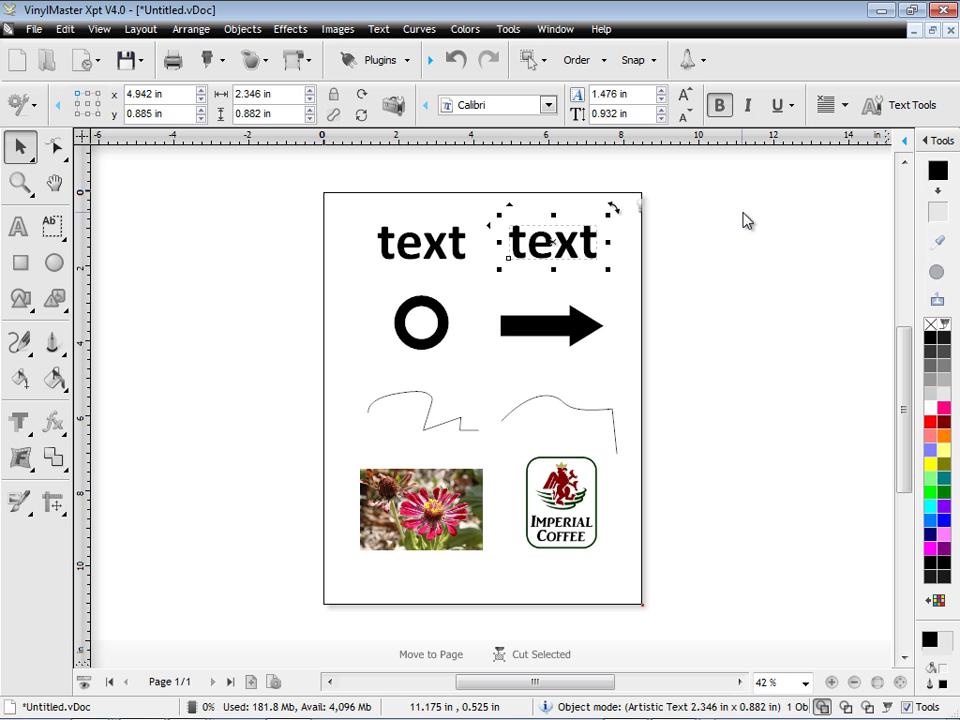
left_click_drag(886, 136, 868, 126)
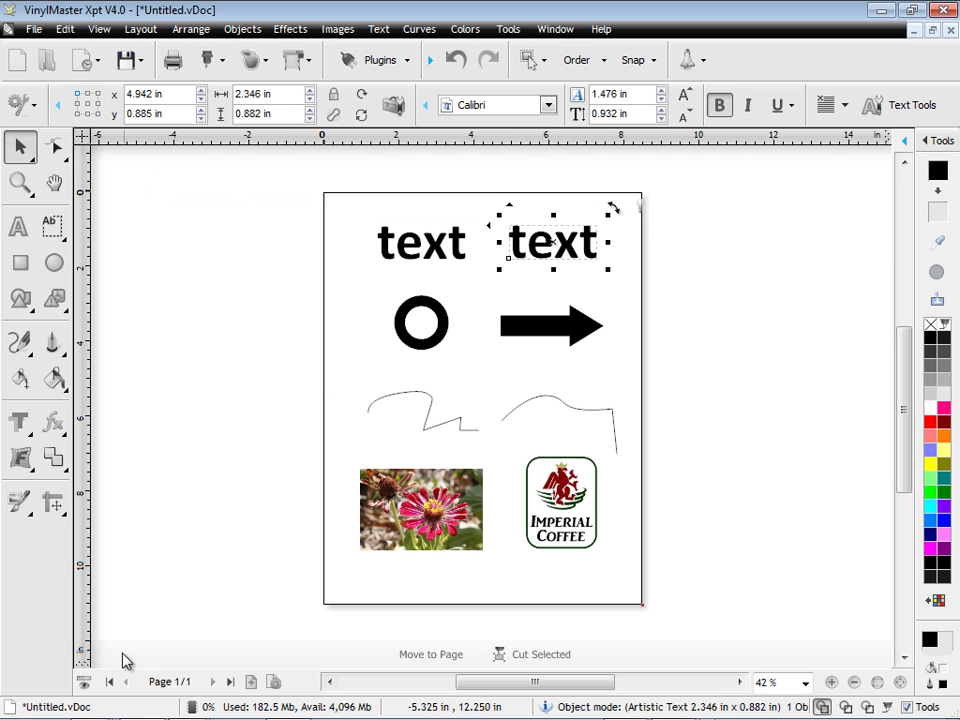
mouse_move(84, 660)
left_mouse_down()
mouse_move(143, 660)
mouse_move(84, 660)
left_mouse_up()
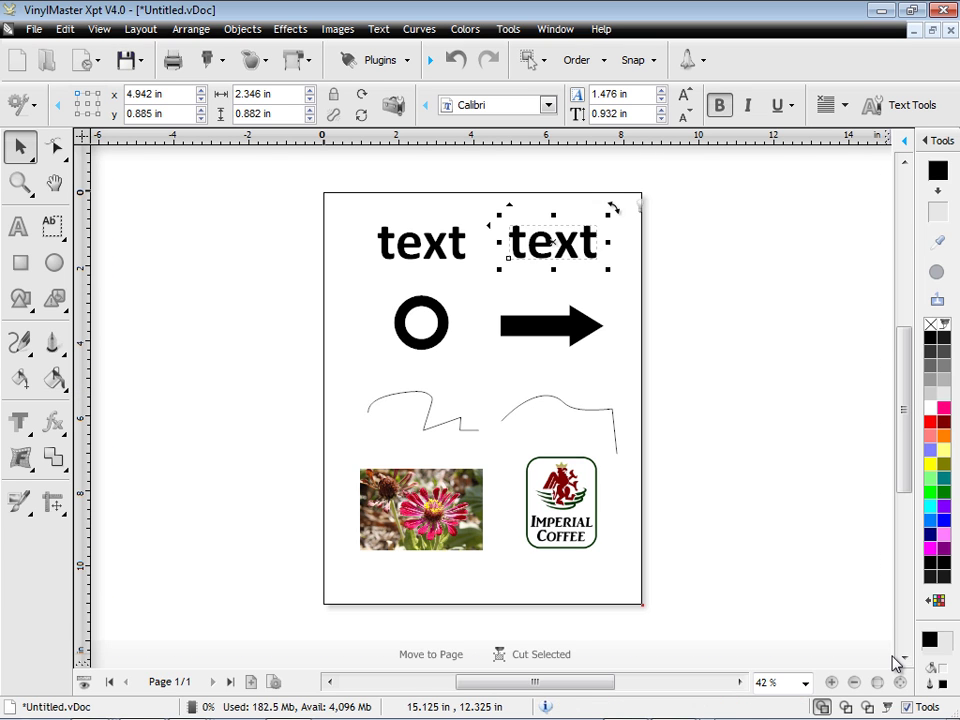
Zoom in three steps on the page, then back out to the whole page.
left_click(832, 682)
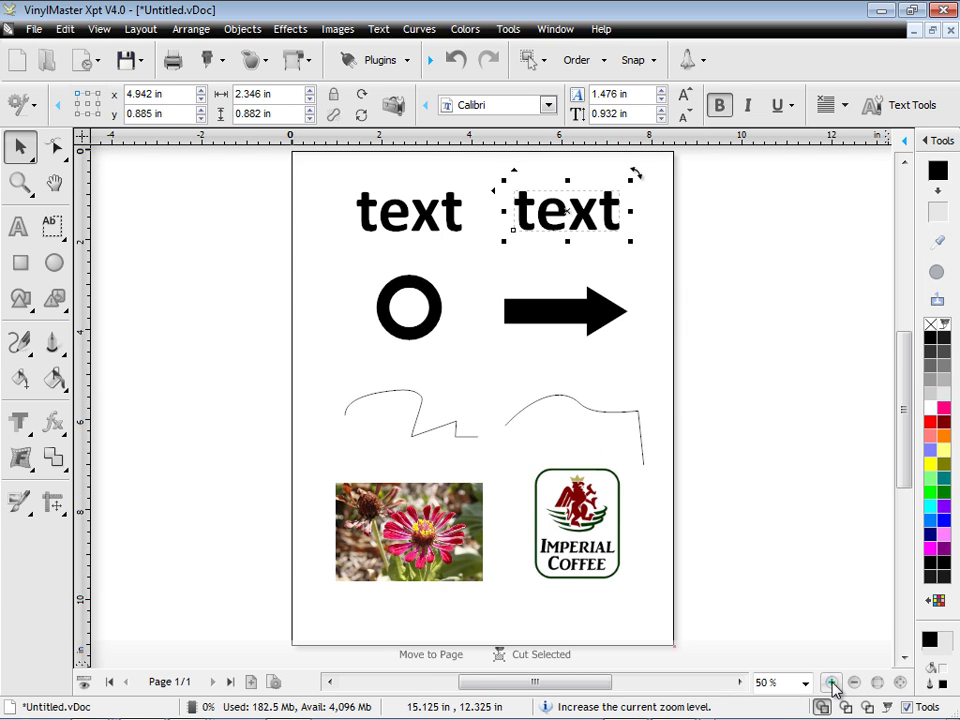
left_click(832, 682)
left_click(832, 682)
left_click(832, 682)
left_click(832, 682)
left_click(853, 682)
left_click(853, 682)
left_click(853, 682)
left_click(853, 682)
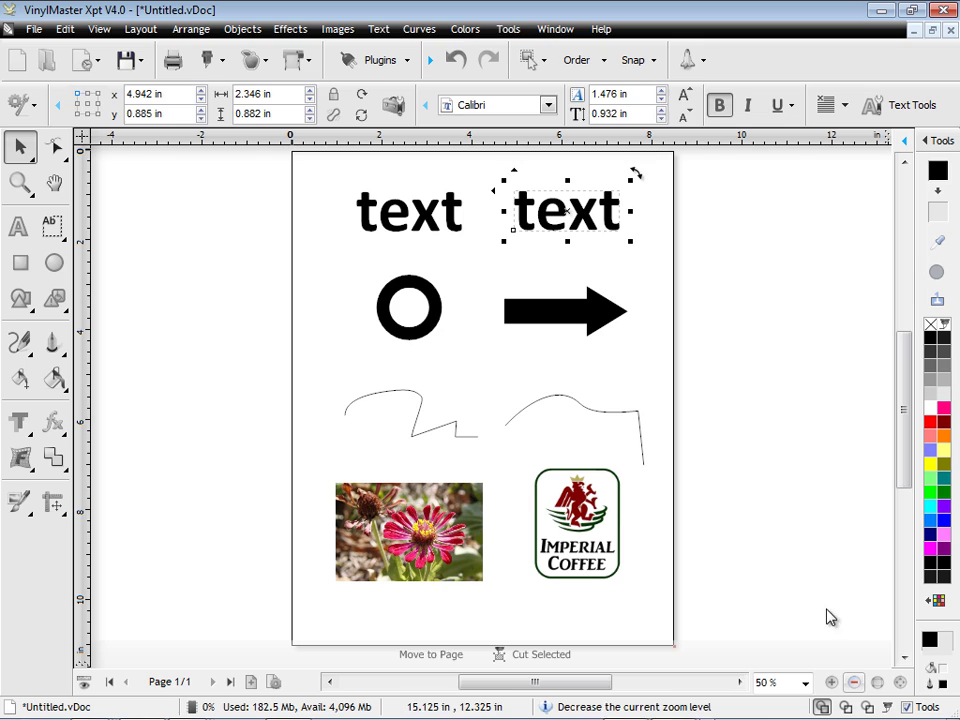
left_click(827, 617)
Toggle wireframe view back to solid, then hide and restore the toolbars and panels.
left_click(845, 707)
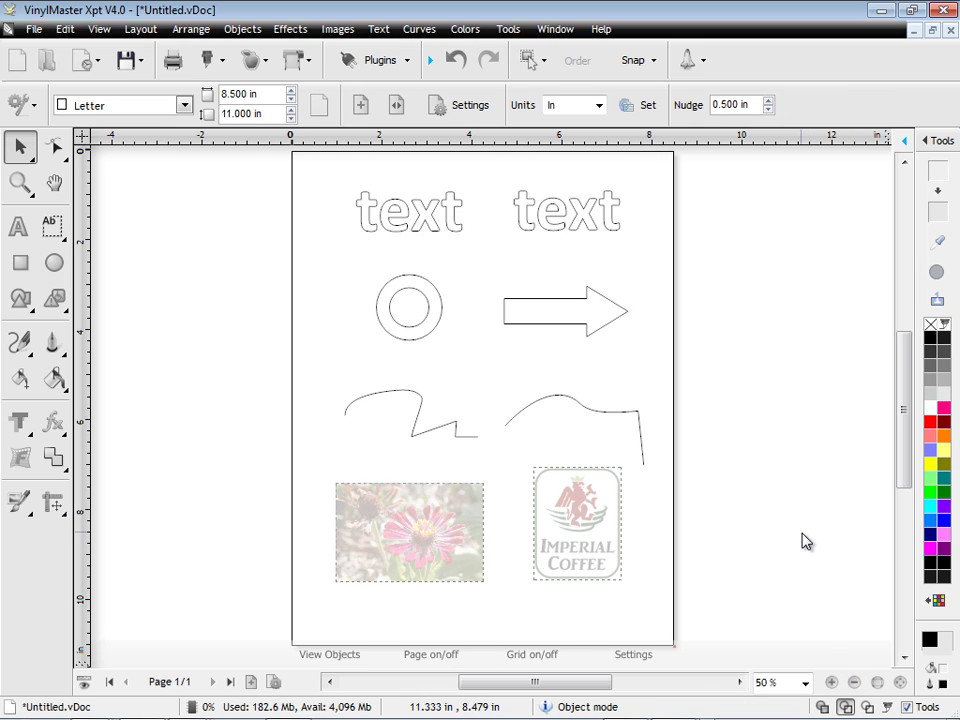
left_click(822, 706)
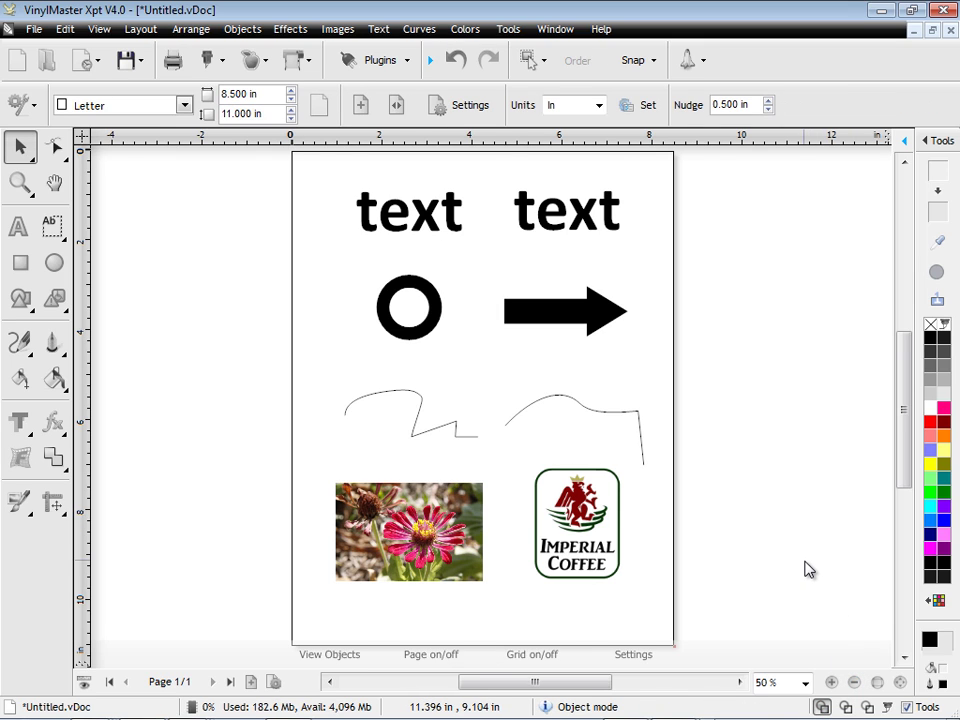
left_click(906, 707)
left_click(906, 707)
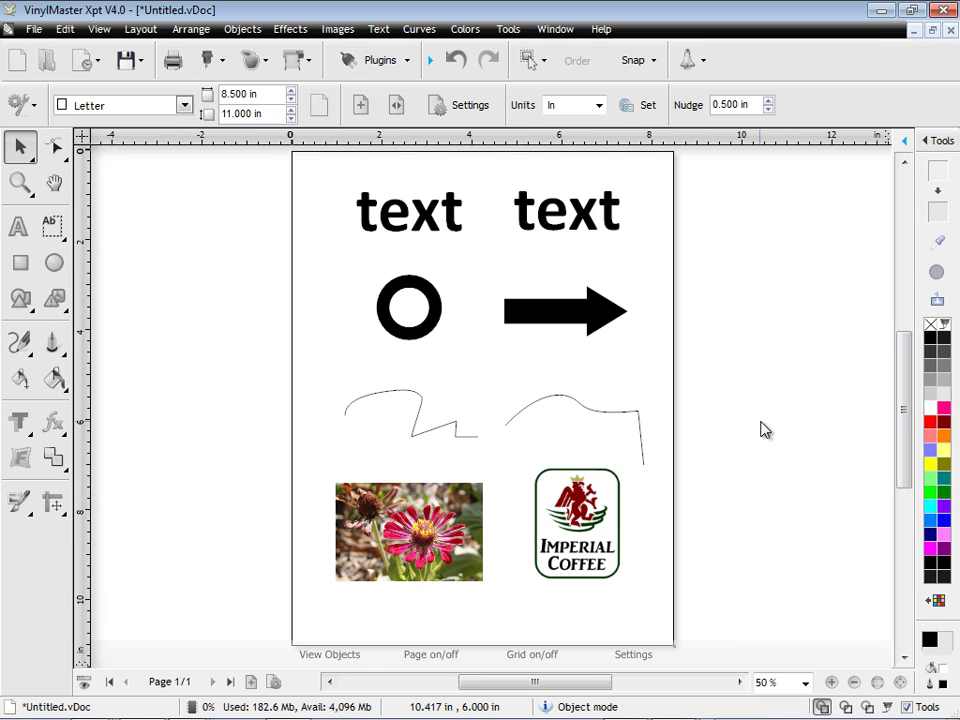
Try the simpler cutting and production modes, then settle on Expert Mode.
left_click(36, 104)
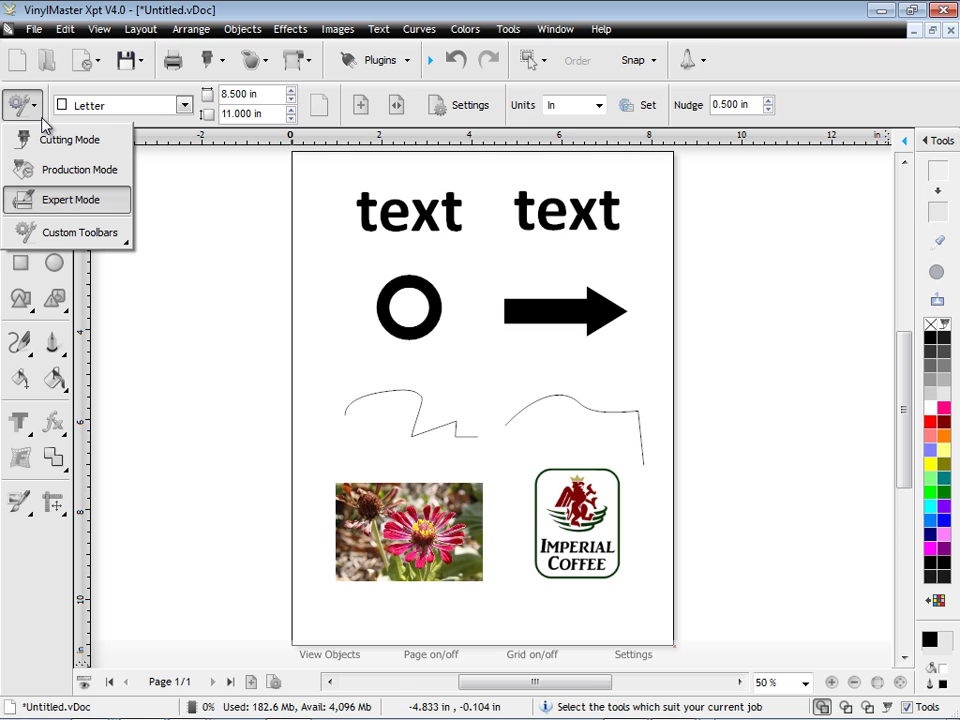
left_click(97, 147)
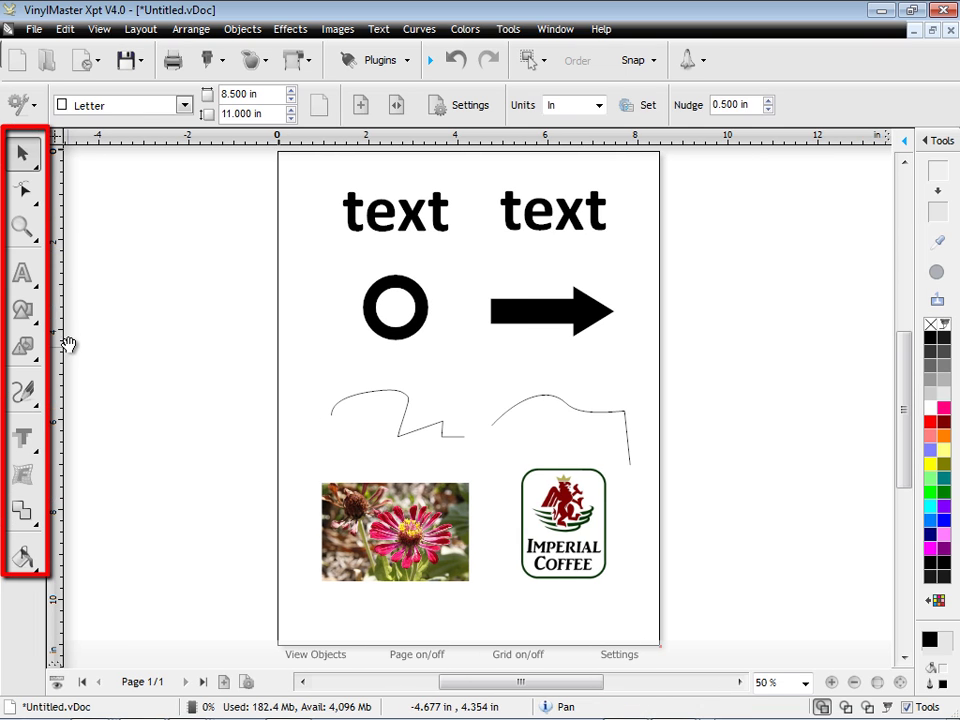
left_click(34, 104)
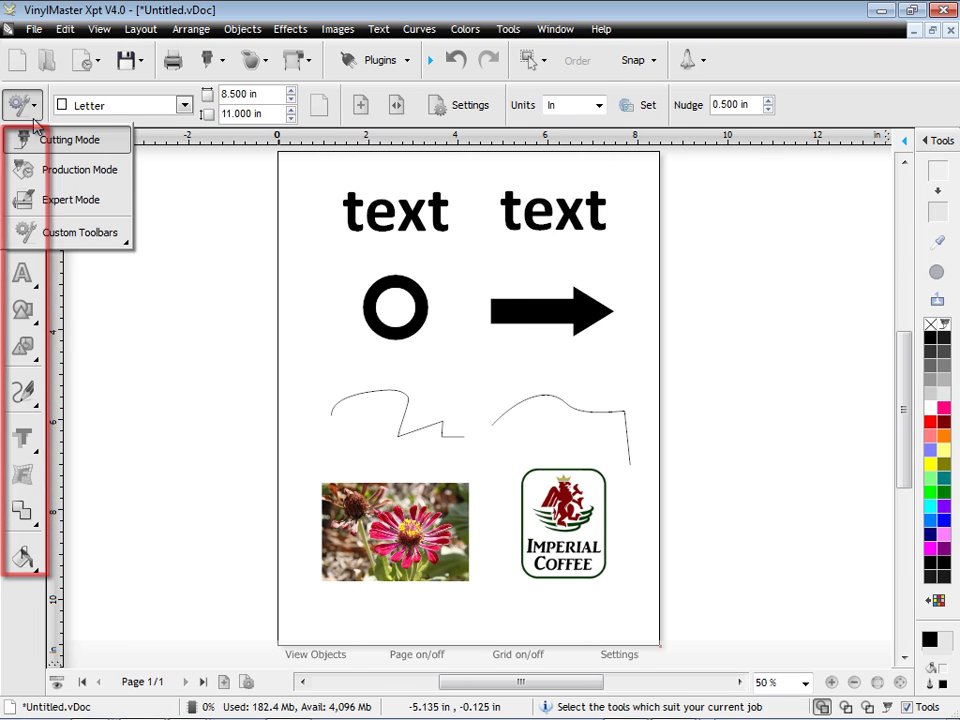
left_click(77, 178)
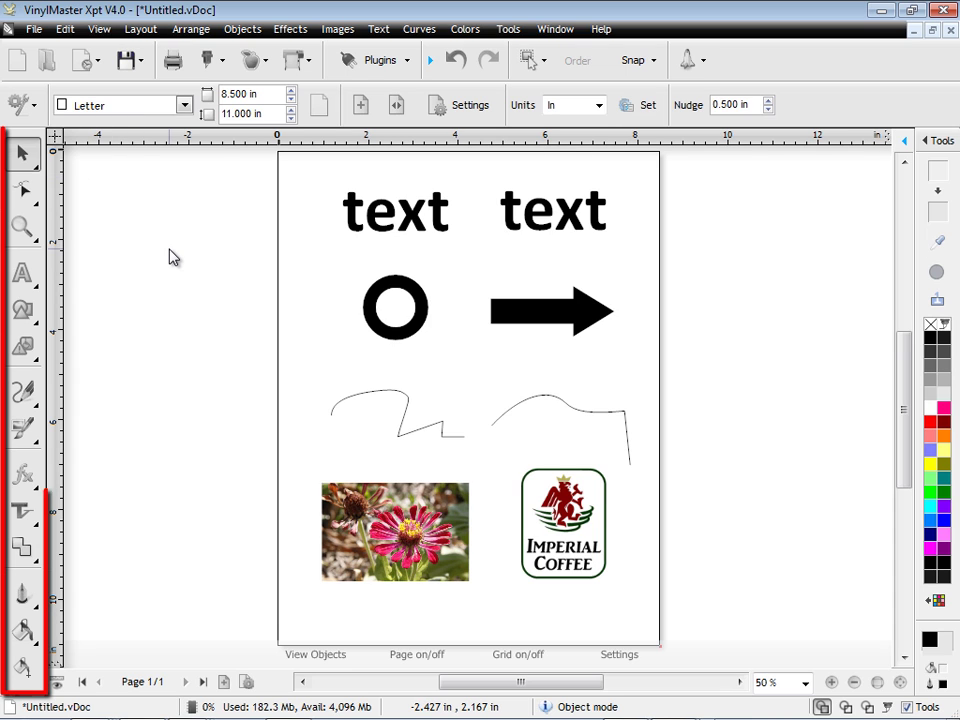
left_click(22, 104)
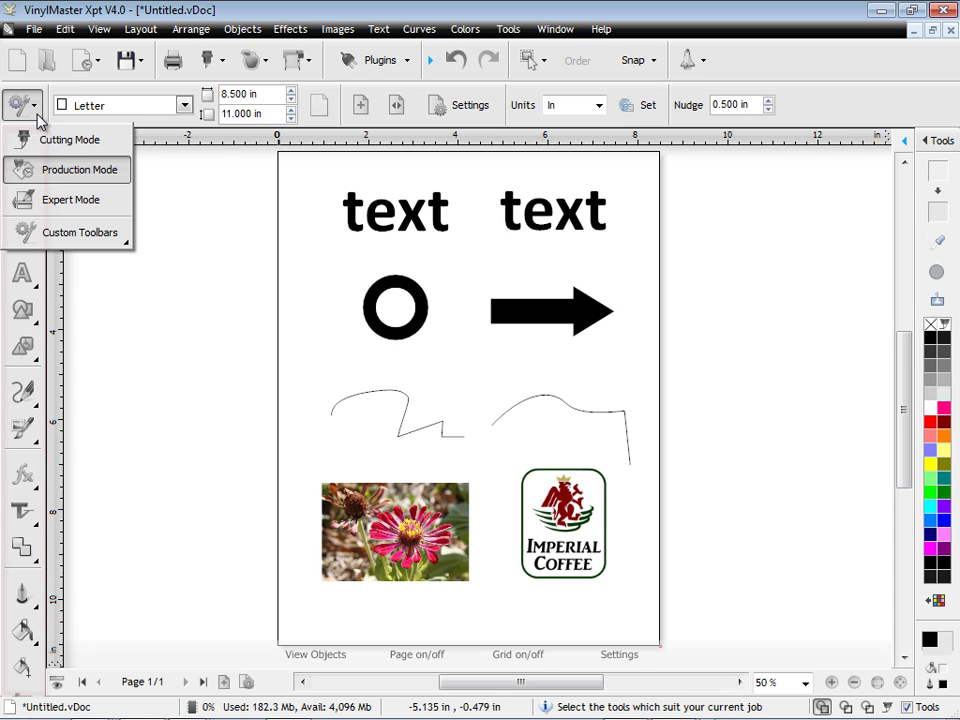
left_click(83, 203)
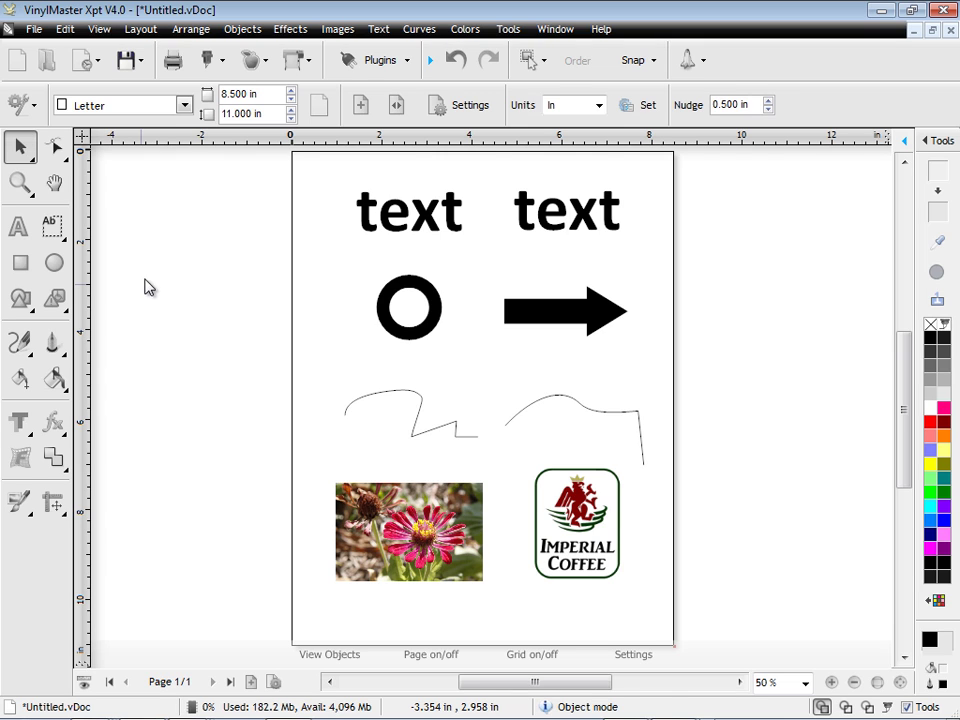
Open ribbons_02.vDoc from the recent-documents thumbnails.
left_click(83, 63)
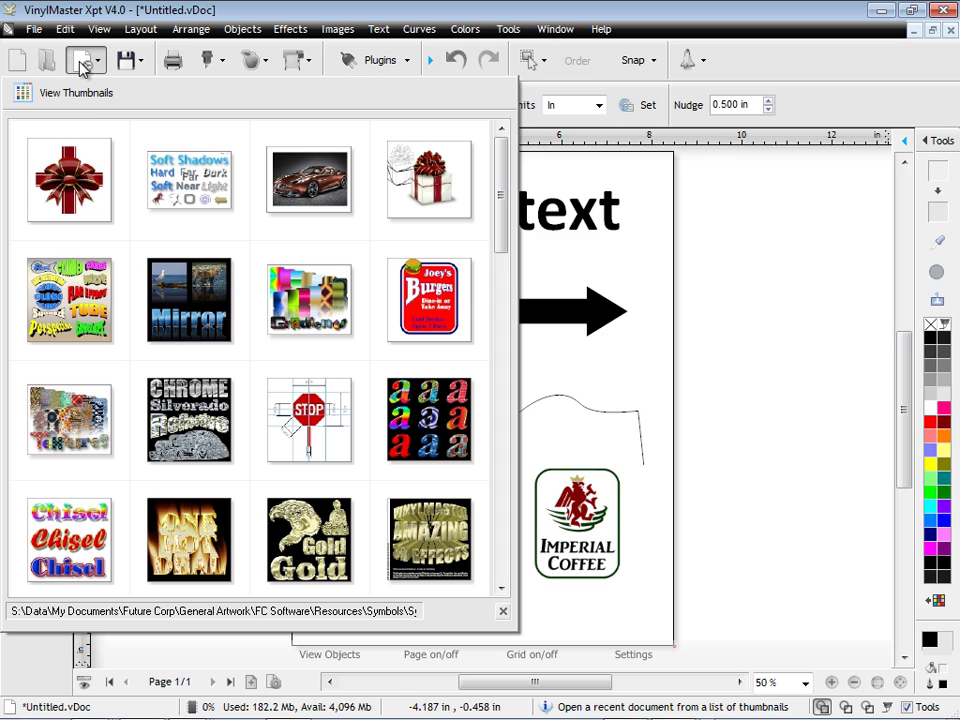
mouse_move(92, 168)
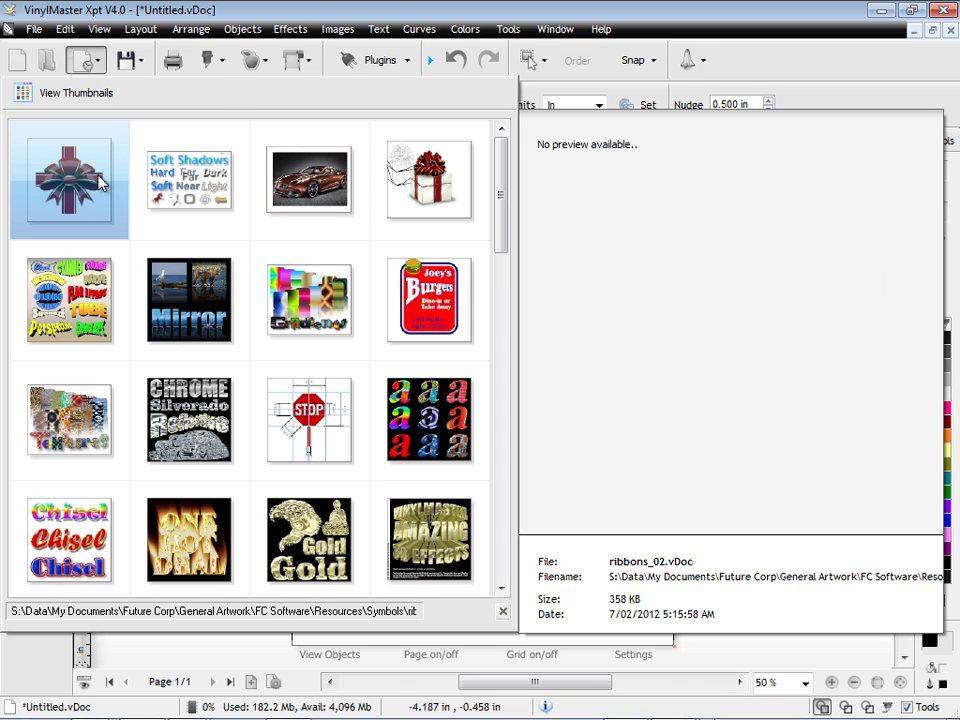
left_click(100, 178)
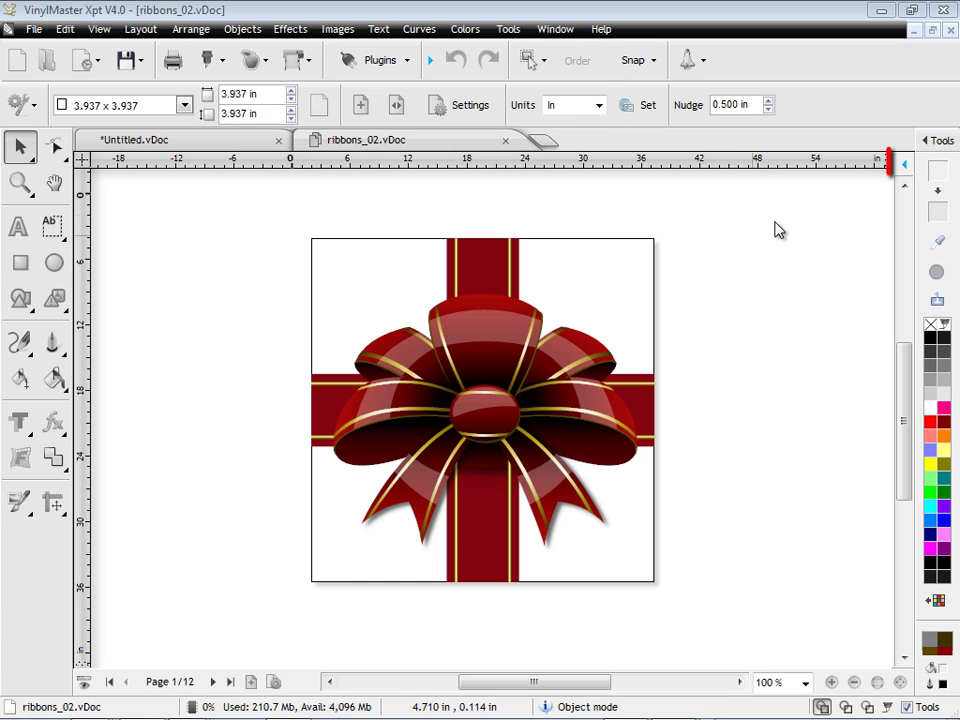
Show the page thumbnails and view page 8's green bow and page 6's brown bow.
left_click(903, 166)
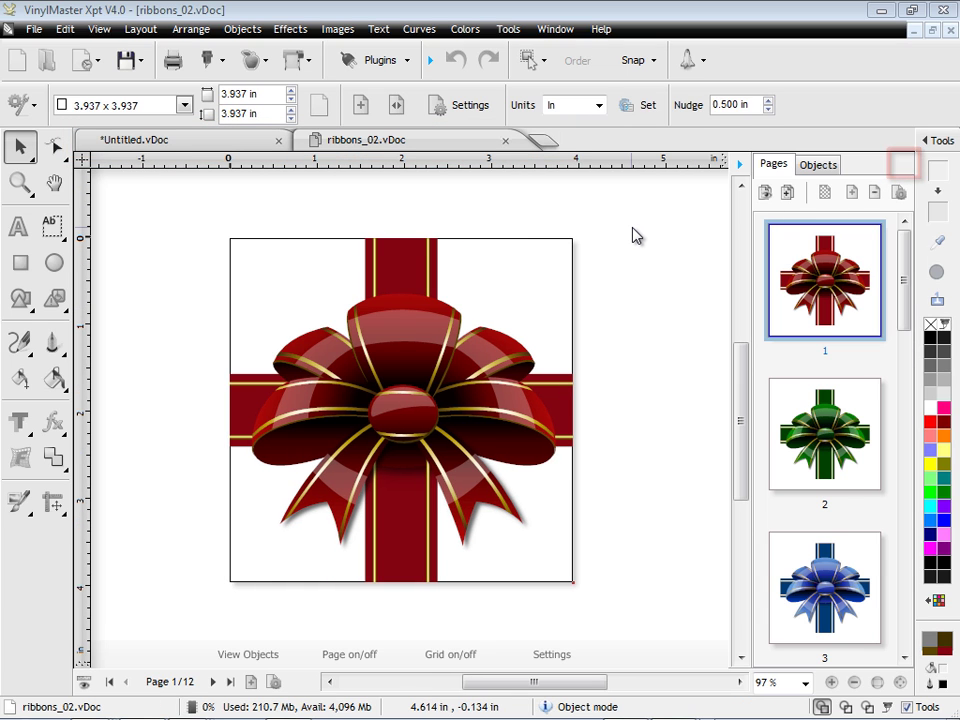
left_click_drag(904, 272, 884, 466)
left_click(843, 473)
left_click(828, 262)
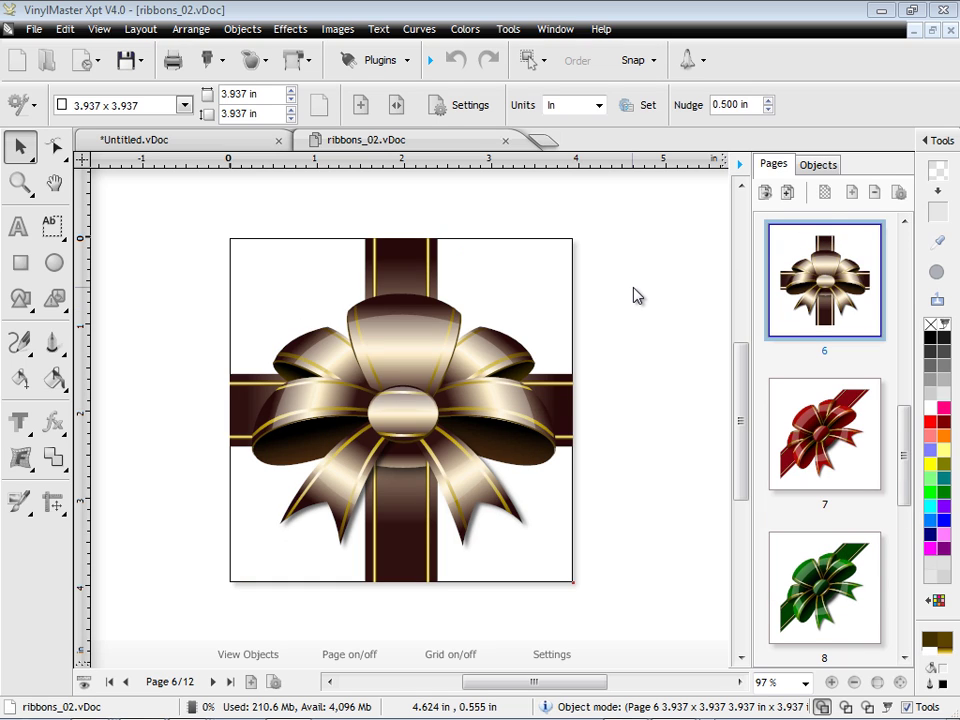
Preview pages 2, 3, 8 and 10 in the Page Selector, visit page 10, then return to page 1.
left_click(169, 682)
left_click(192, 174)
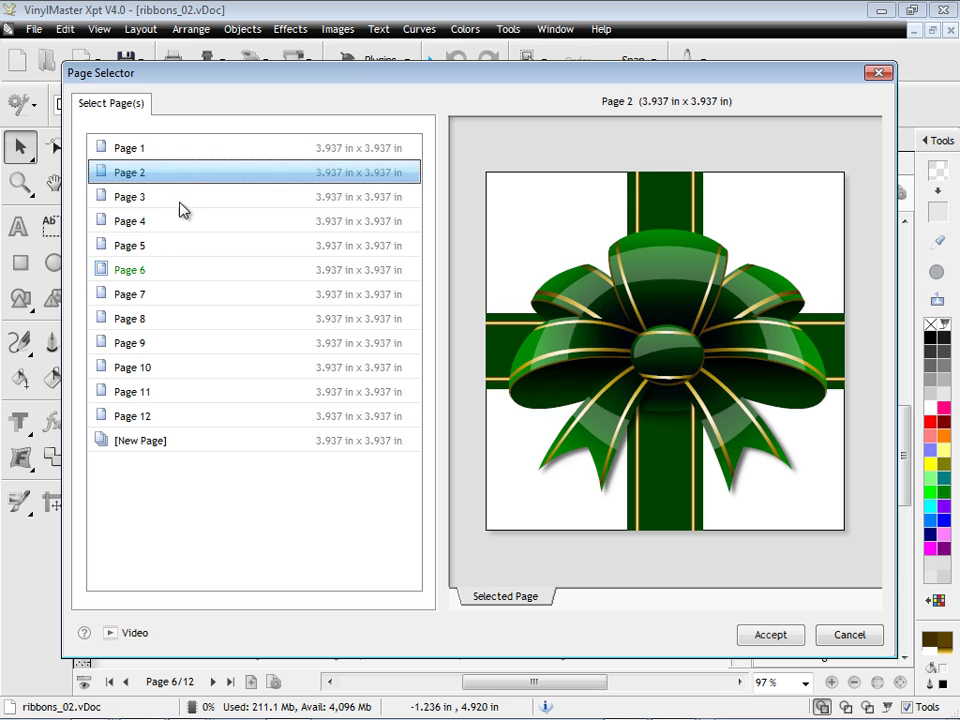
left_click(184, 198)
left_click(184, 318)
left_click(190, 367)
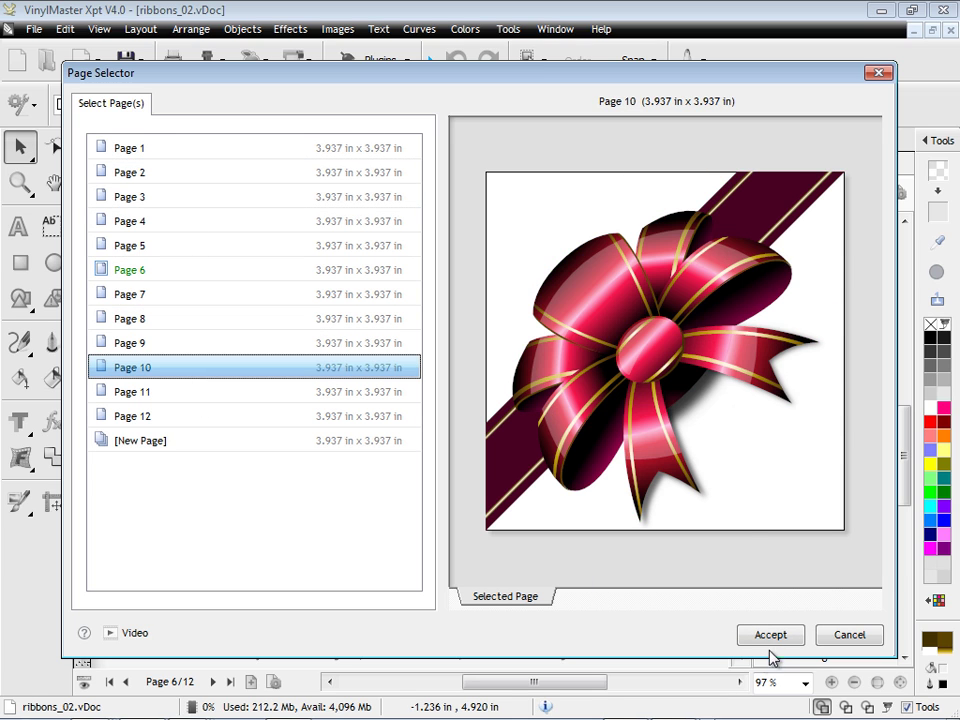
left_click(771, 636)
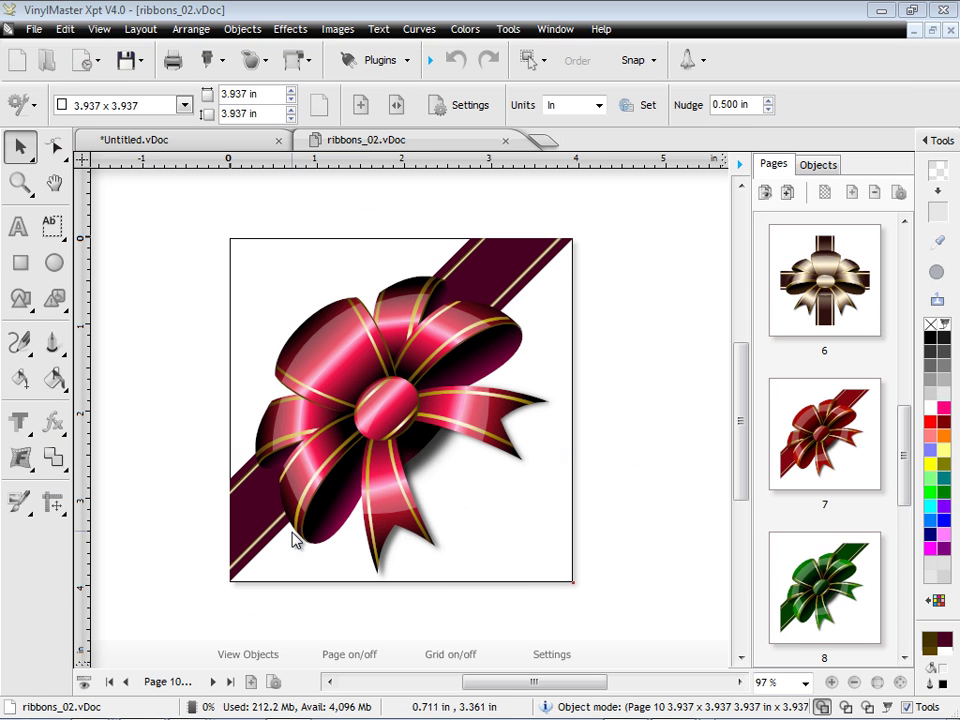
left_click(213, 682)
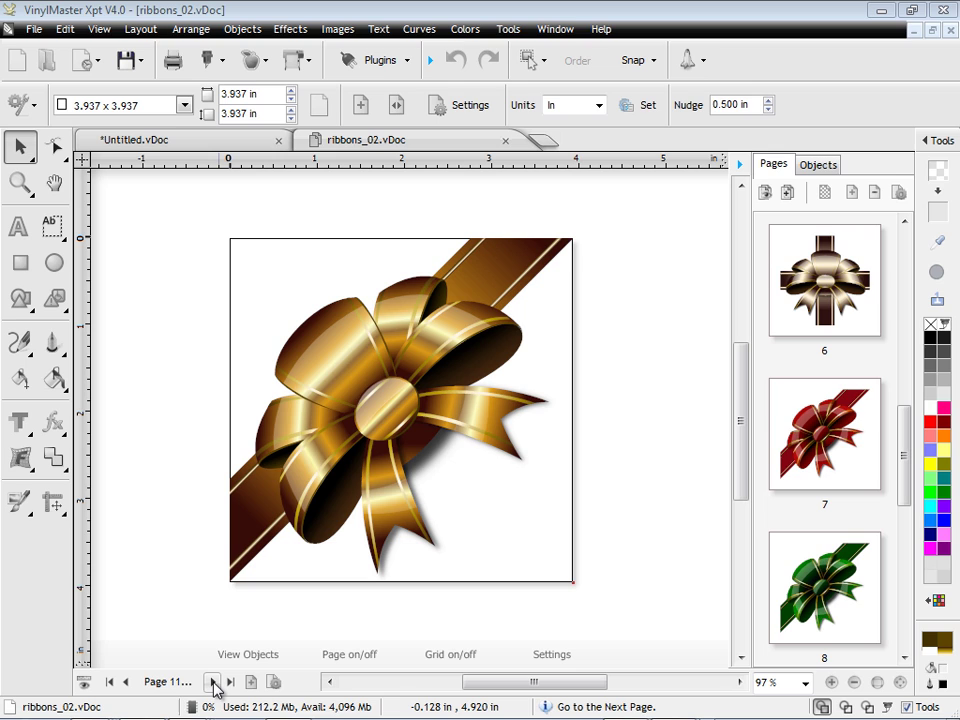
left_click(123, 682)
left_click(123, 682)
left_click(111, 682)
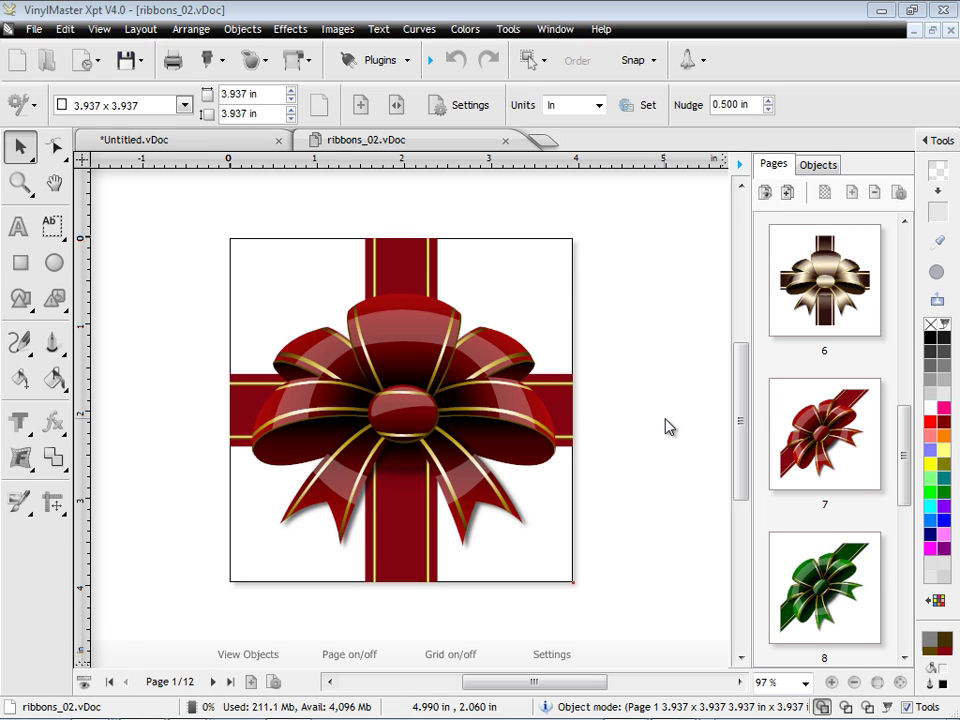
Select the bow's Curve (5) and Curve (10) pieces in the Objects list, then go back to Pages.
left_click(818, 164)
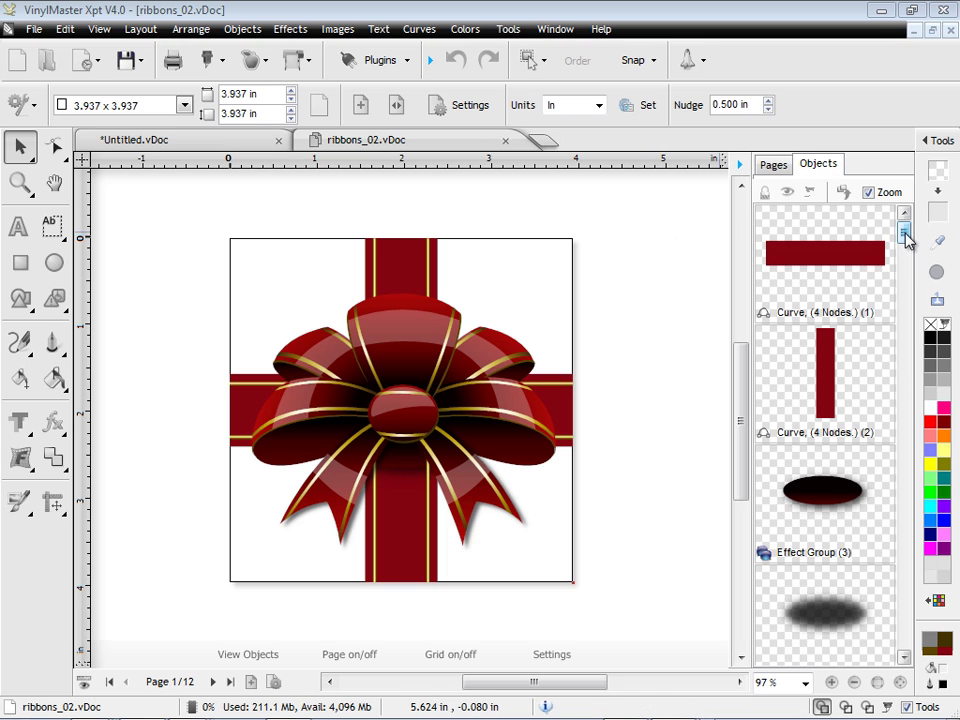
left_click_drag(906, 238, 905, 290)
left_click(853, 249)
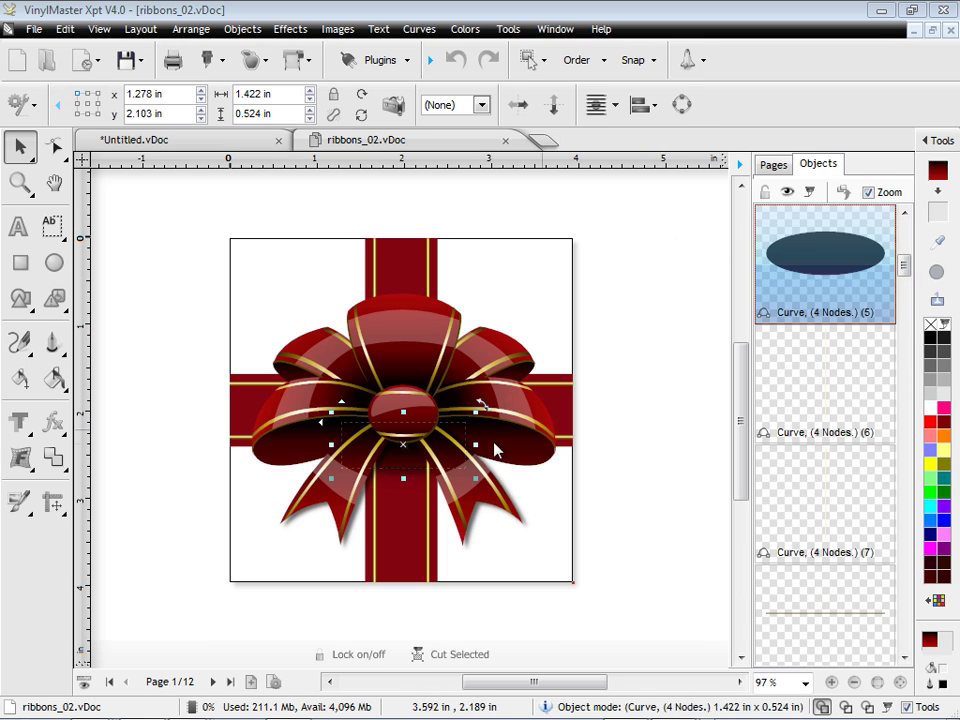
left_click_drag(902, 266, 903, 302)
left_click(851, 270)
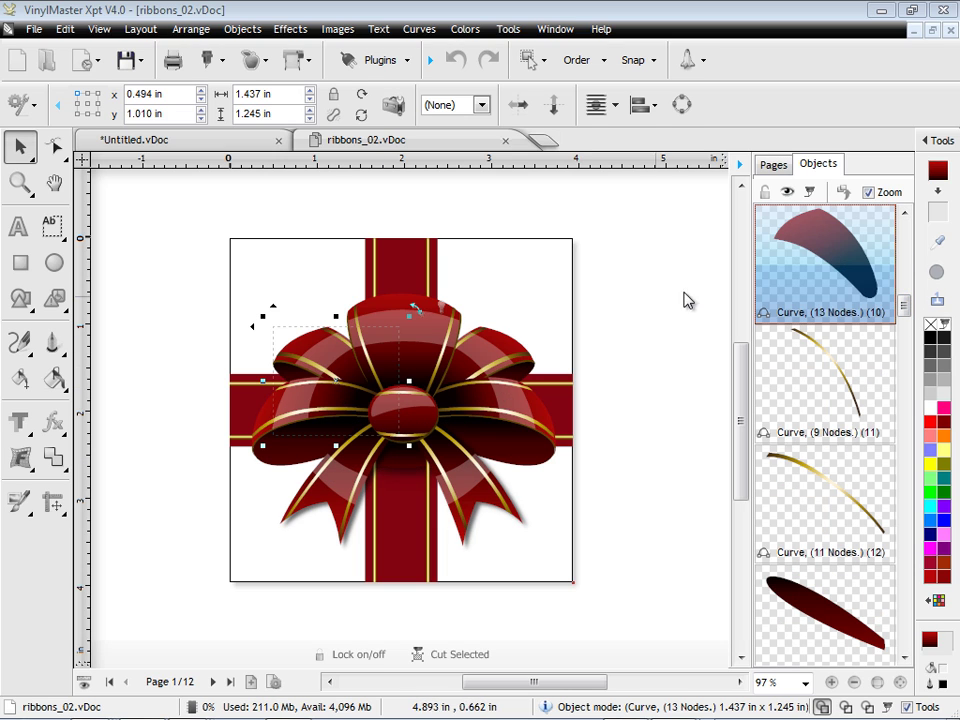
left_click(773, 164)
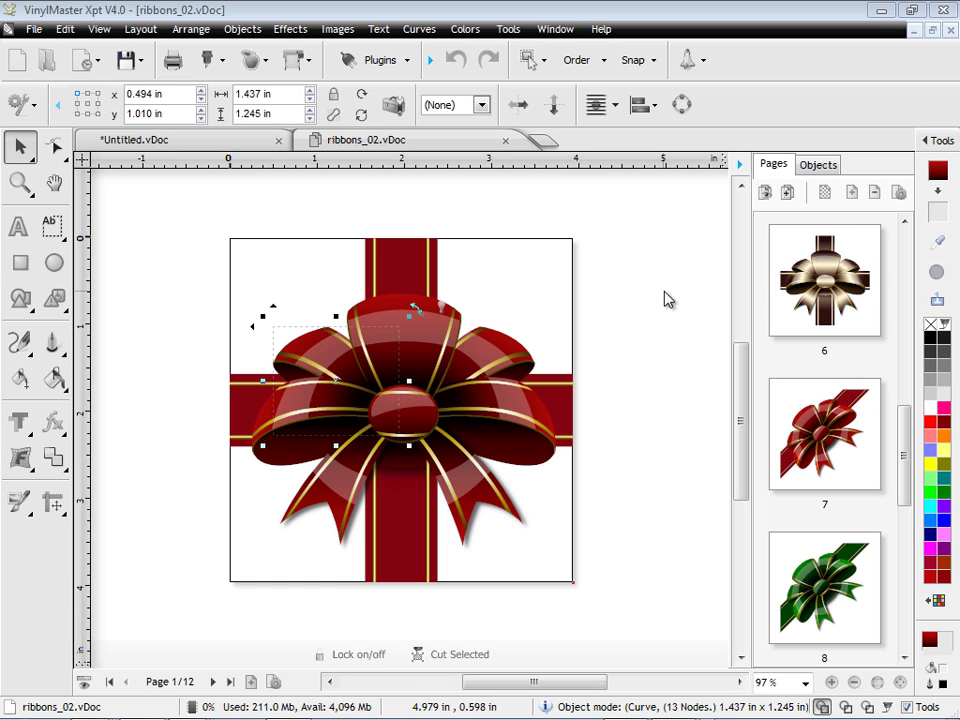
Collapse the side panel, show the extended colour chart, and expand Vinyl Colors > 3M libraries.
left_click(741, 163)
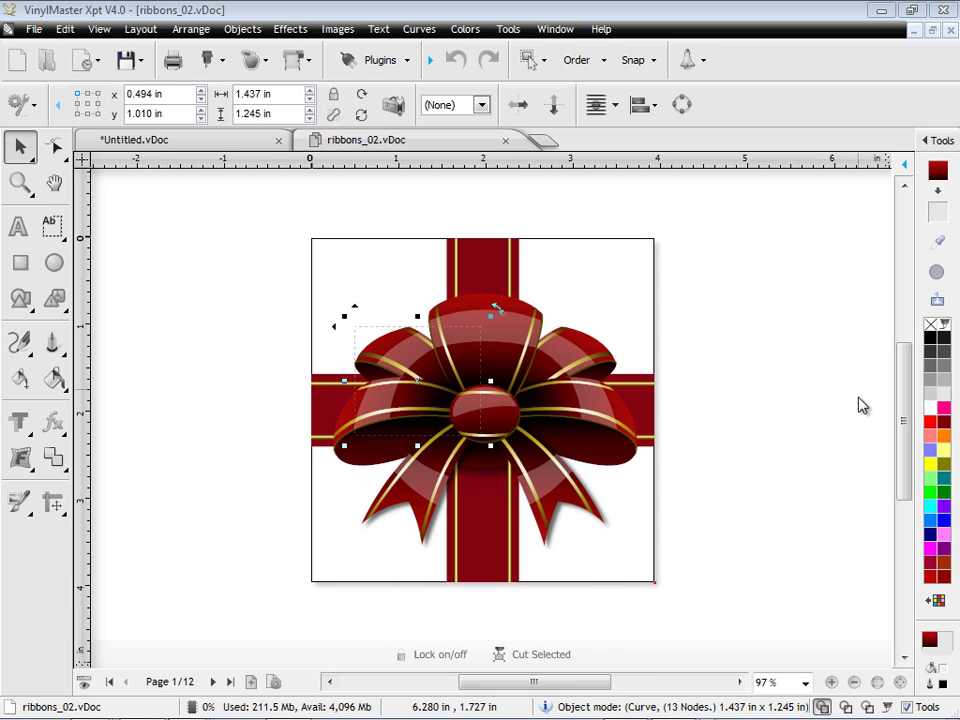
left_click(937, 600)
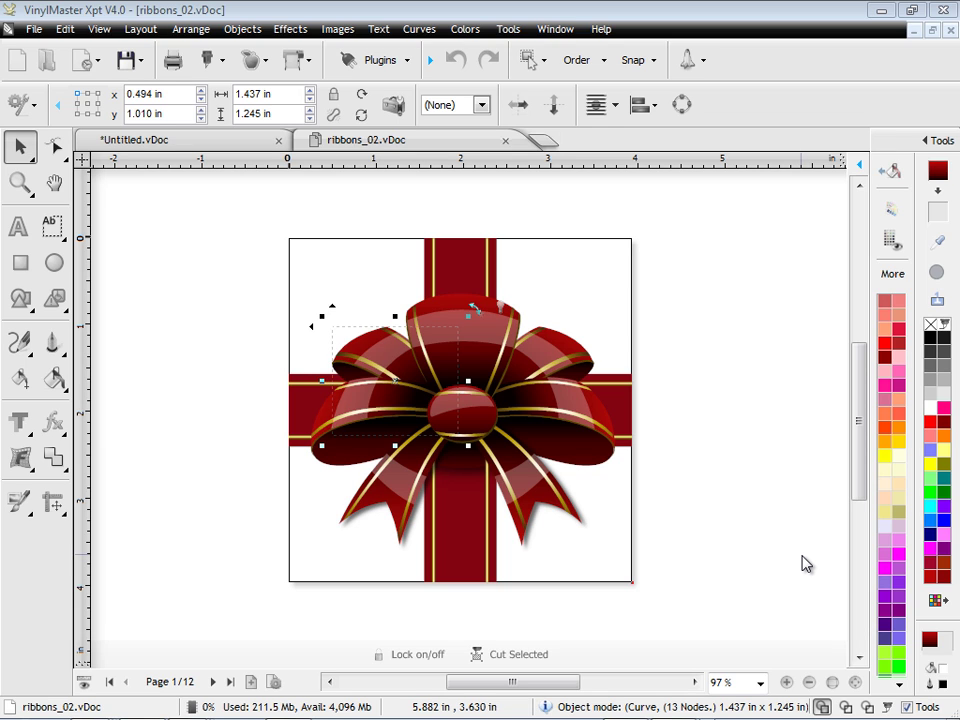
left_click(893, 212)
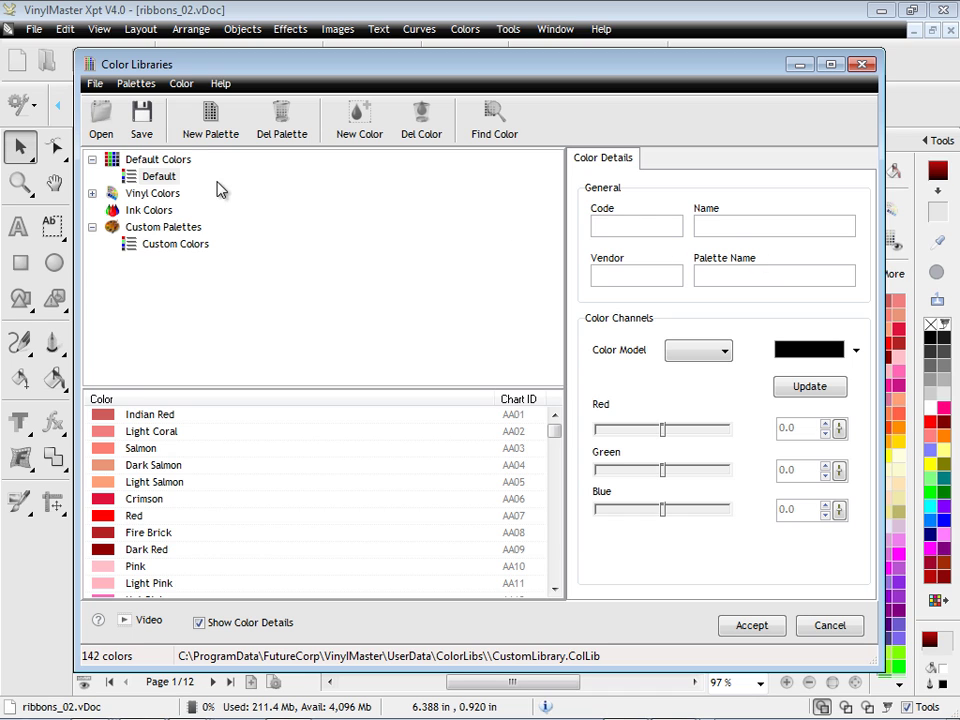
left_click(93, 197)
left_click(110, 198)
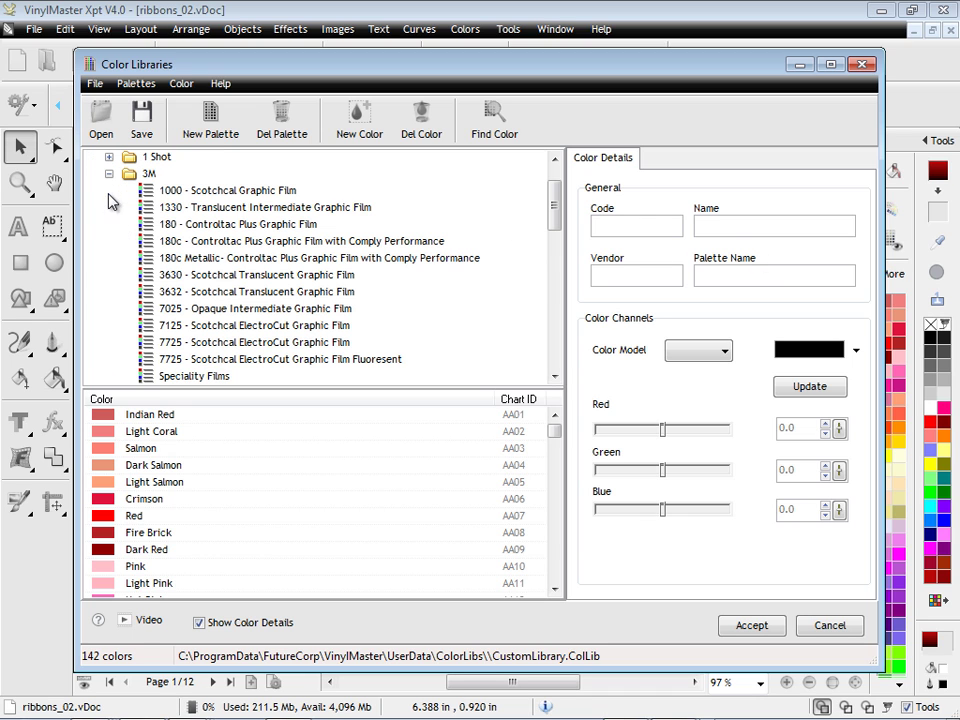
Browse the 1000 Scotchcal, 1330 Translucent, 180 Controltac and 180c Comply palettes, then accept Default.
left_click(221, 190)
left_click(215, 207)
left_click(222, 224)
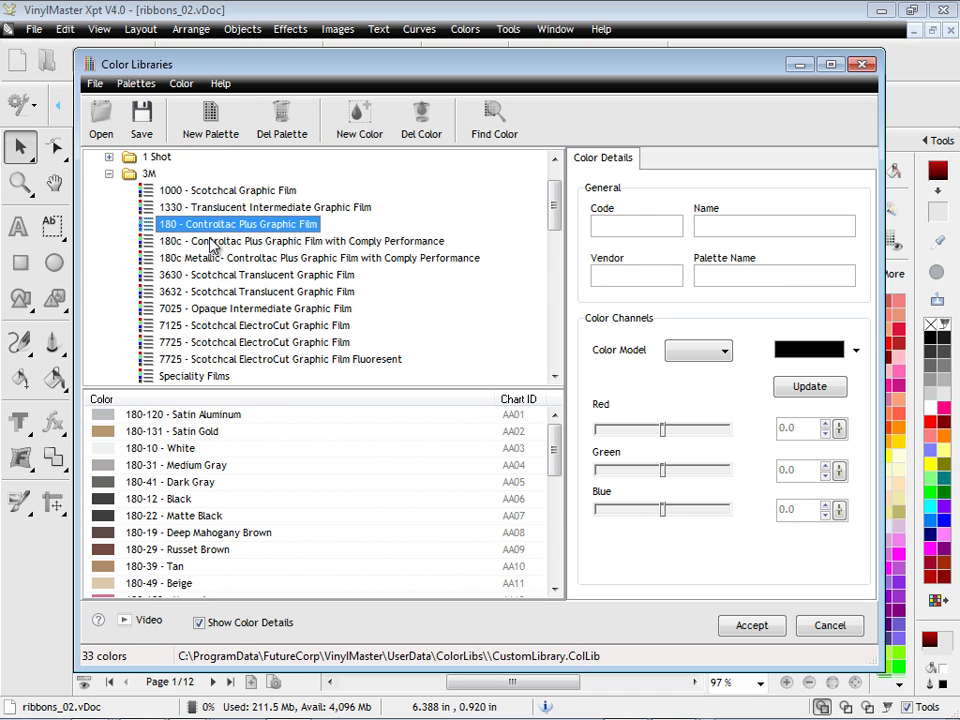
left_click(226, 241)
scroll(414, 204, "up", 3)
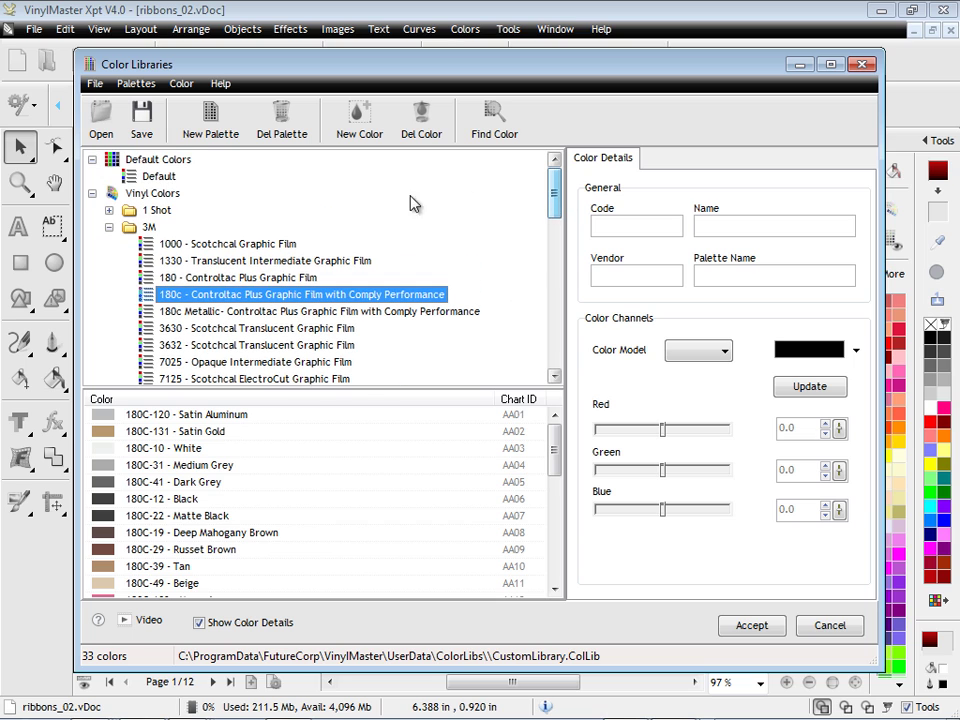
left_click(158, 177)
left_click(757, 626)
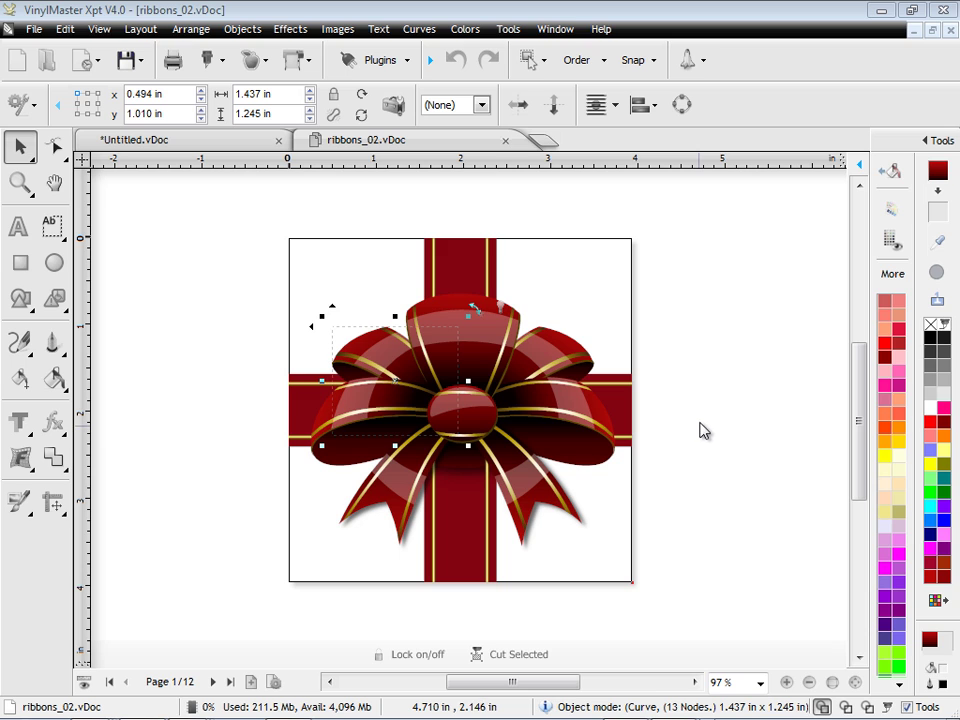
Start a new document with its page set to the 24 × 36 in Sign Blank 03I (Imperial).
left_click(540, 143)
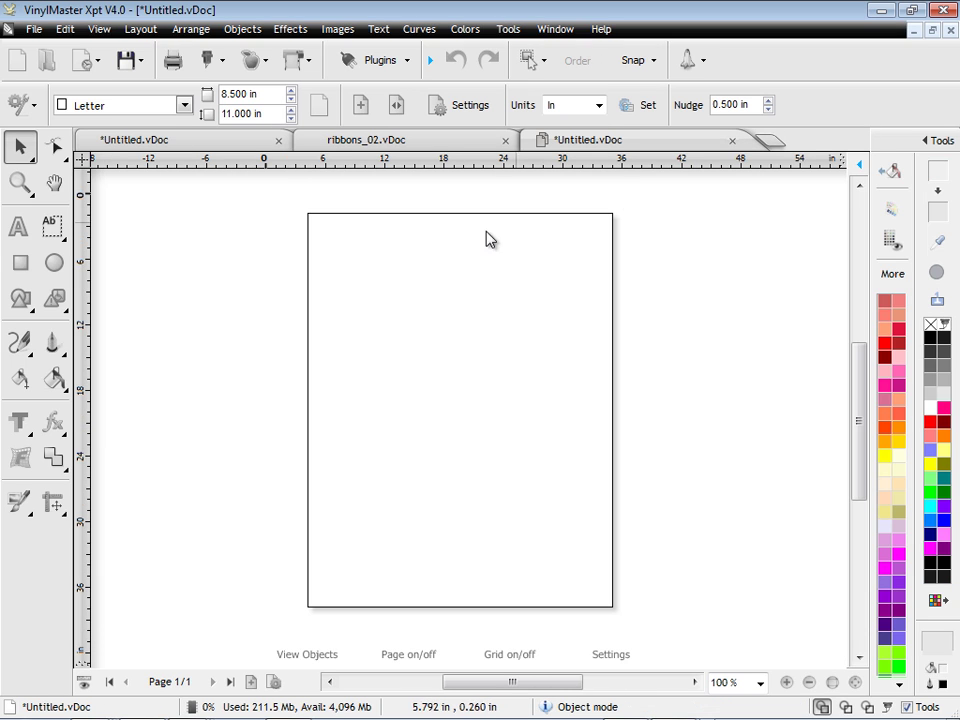
left_click(186, 106)
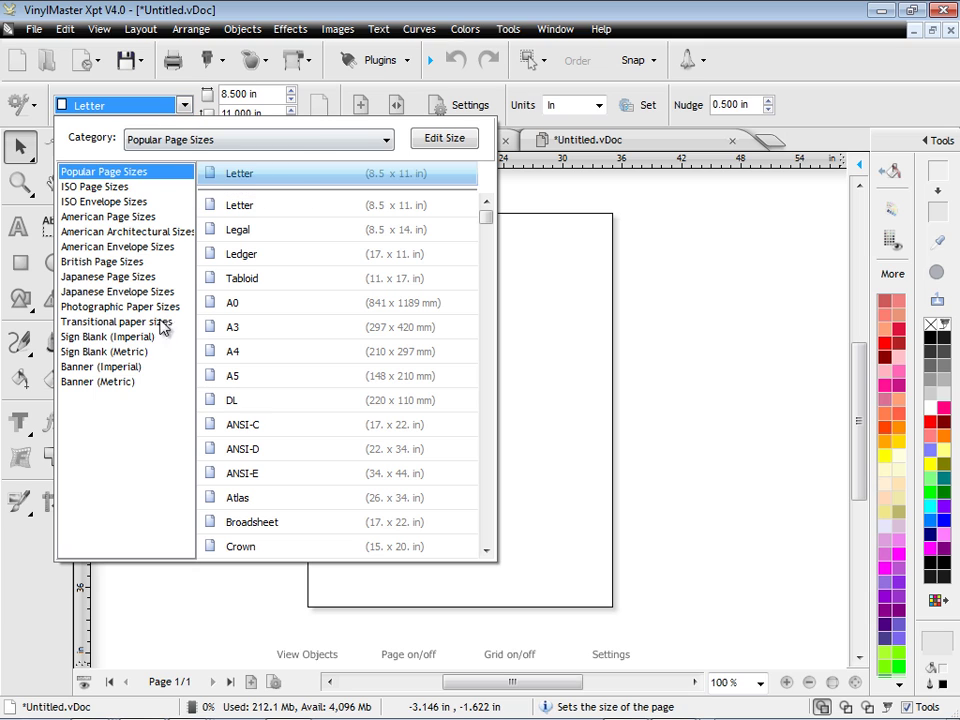
left_click(120, 337)
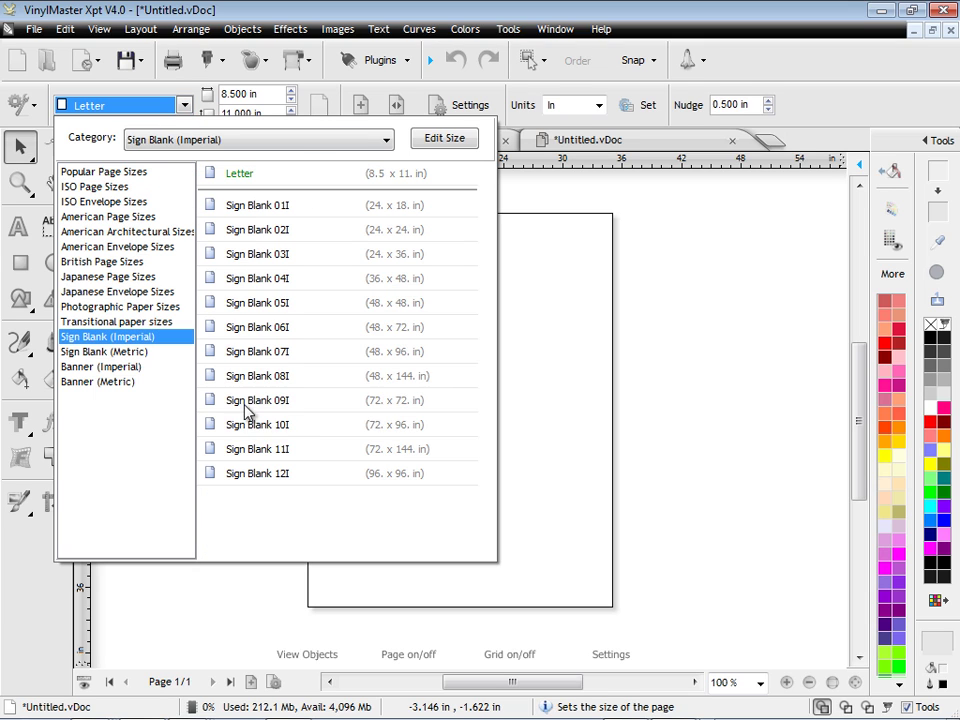
left_click(395, 261)
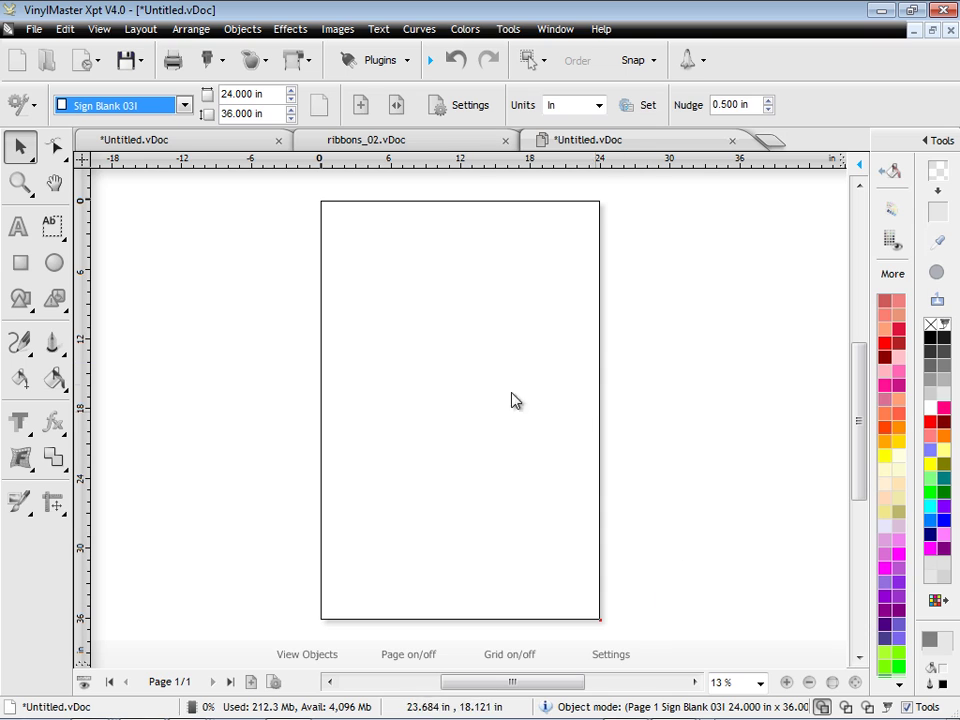
Type 'Arts and Crafts' on the page and enlarge it to fill much of the sign.
left_click(20, 227)
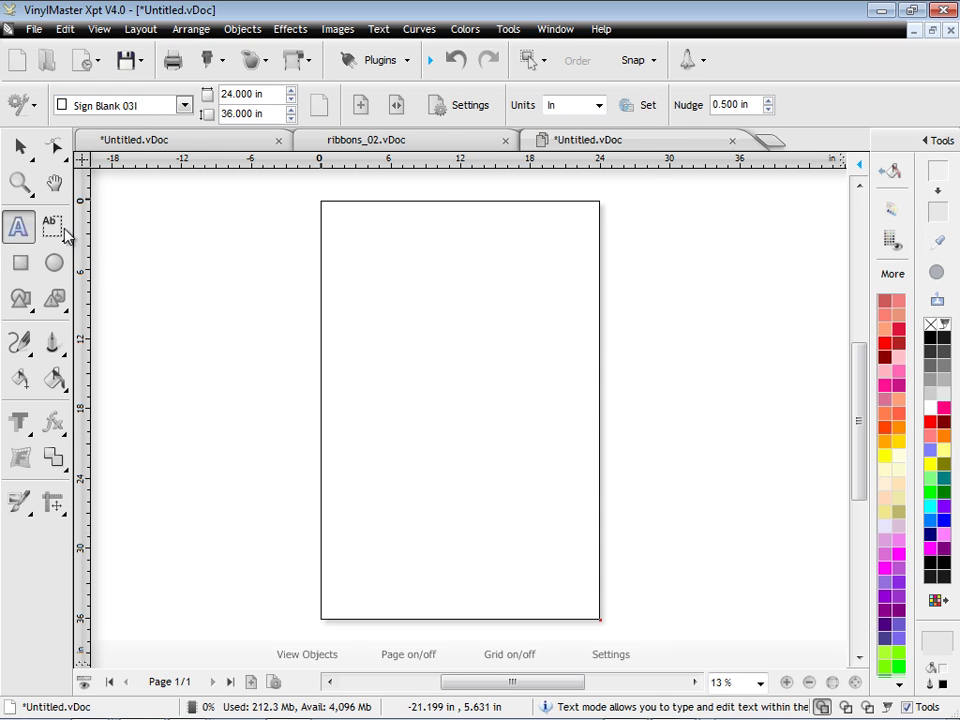
left_click(380, 293)
type("Arts")
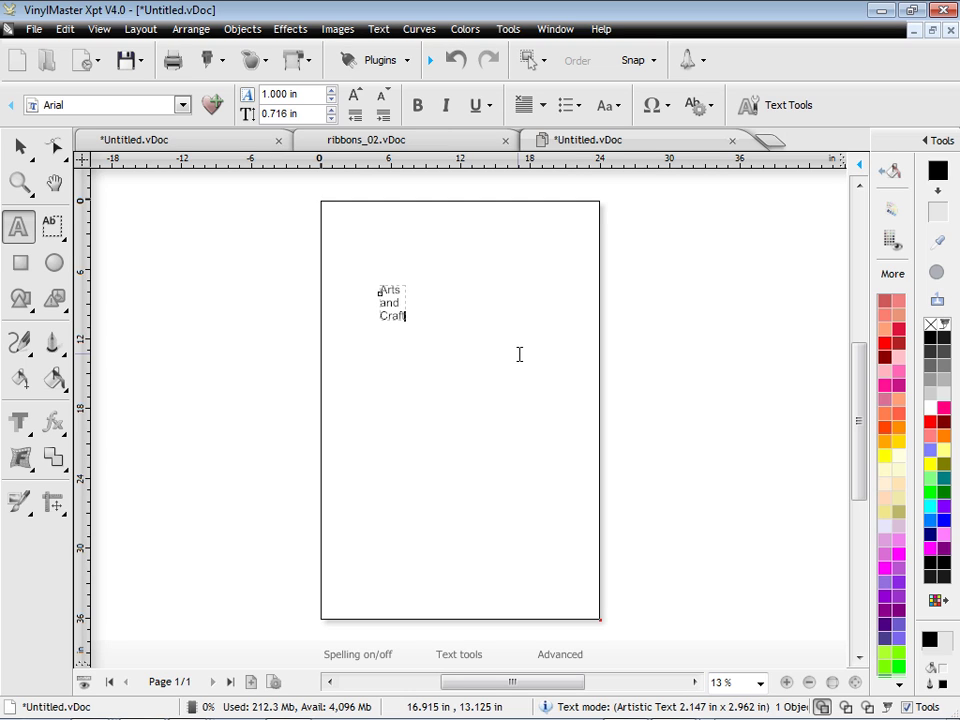
type(" and Crafts")
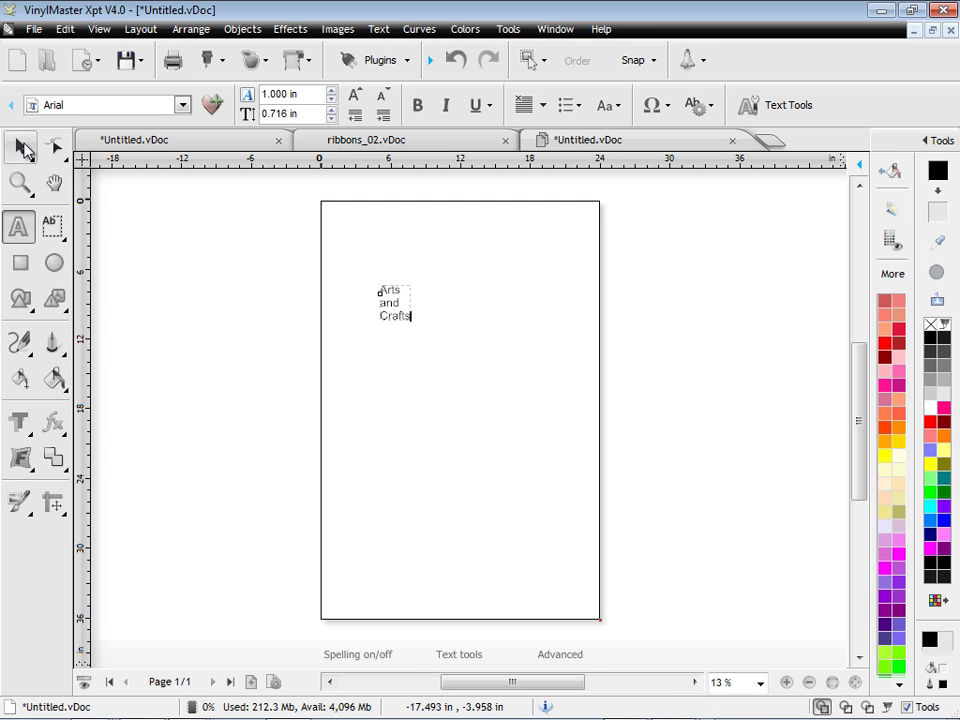
key("Escape")
left_click_drag(418, 336, 556, 494)
left_click_drag(465, 374, 463, 368)
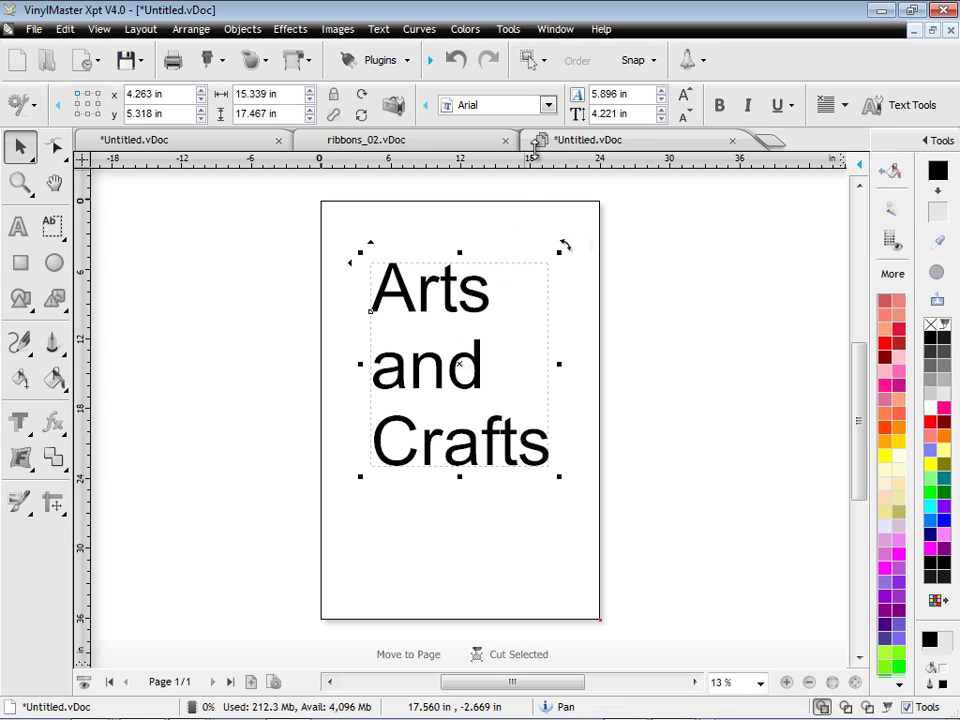
Set the text to Aharoni, centre-align it, and position it in the upper middle.
left_click(549, 104)
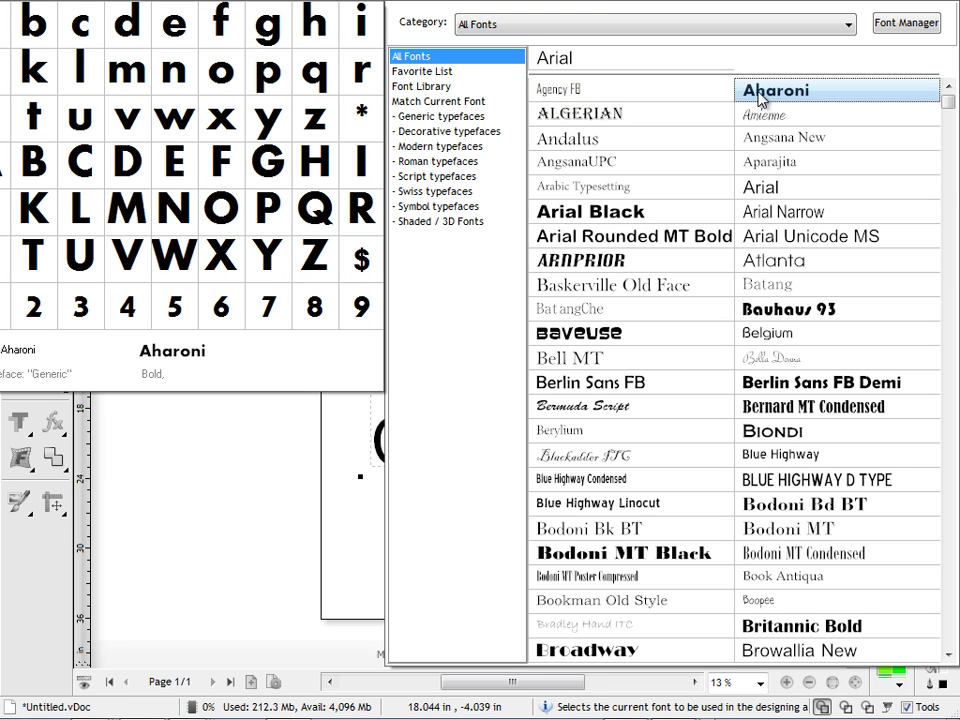
left_click(775, 96)
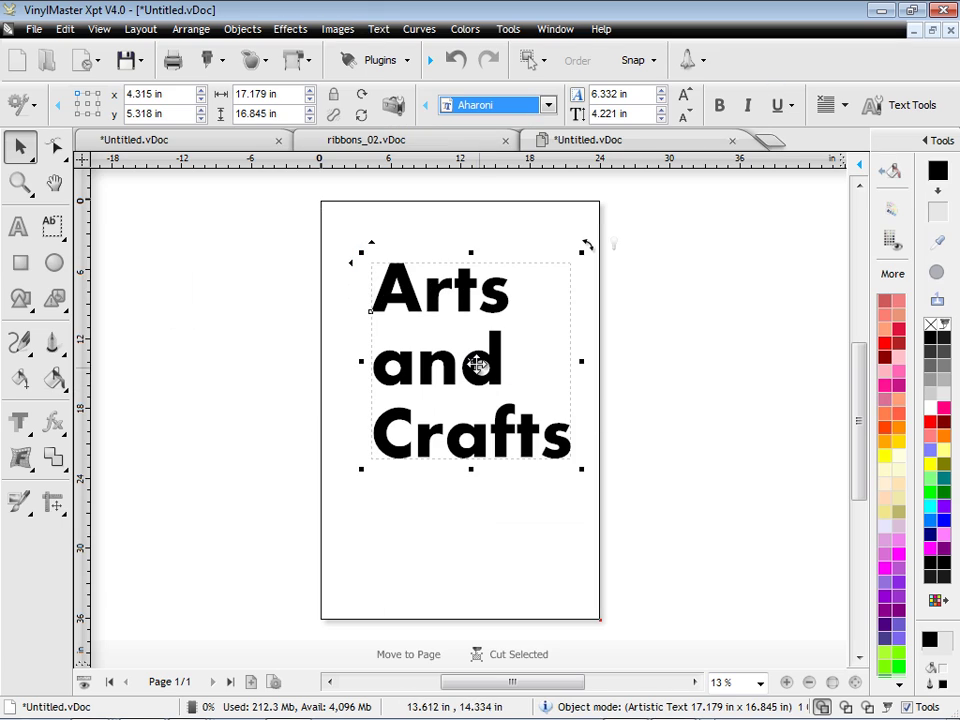
left_click_drag(480, 364, 464, 348)
left_click(844, 104)
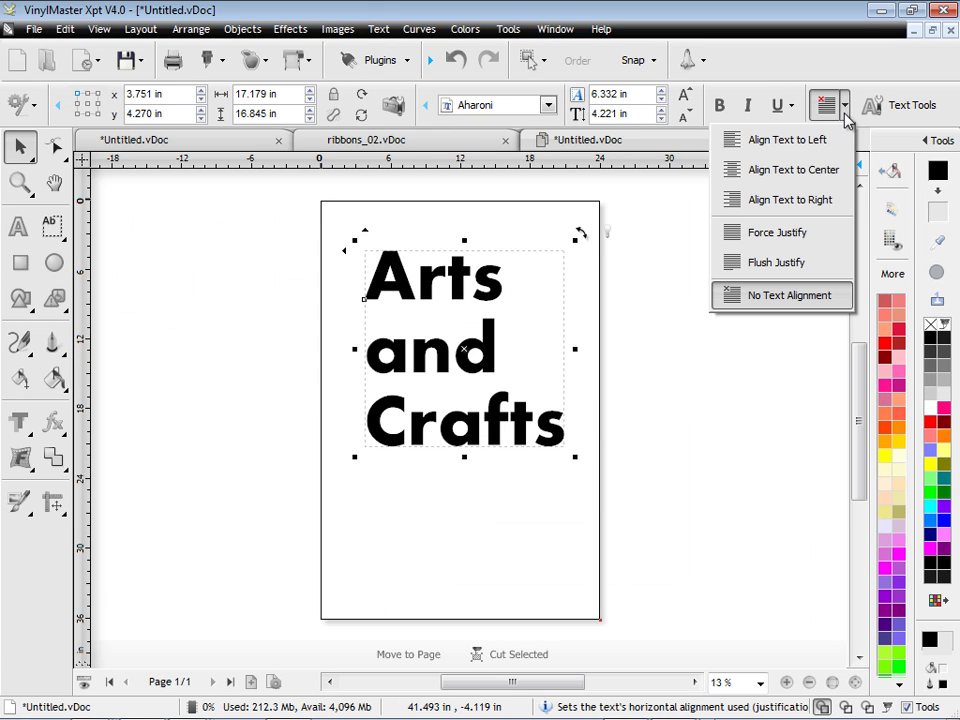
left_click(795, 169)
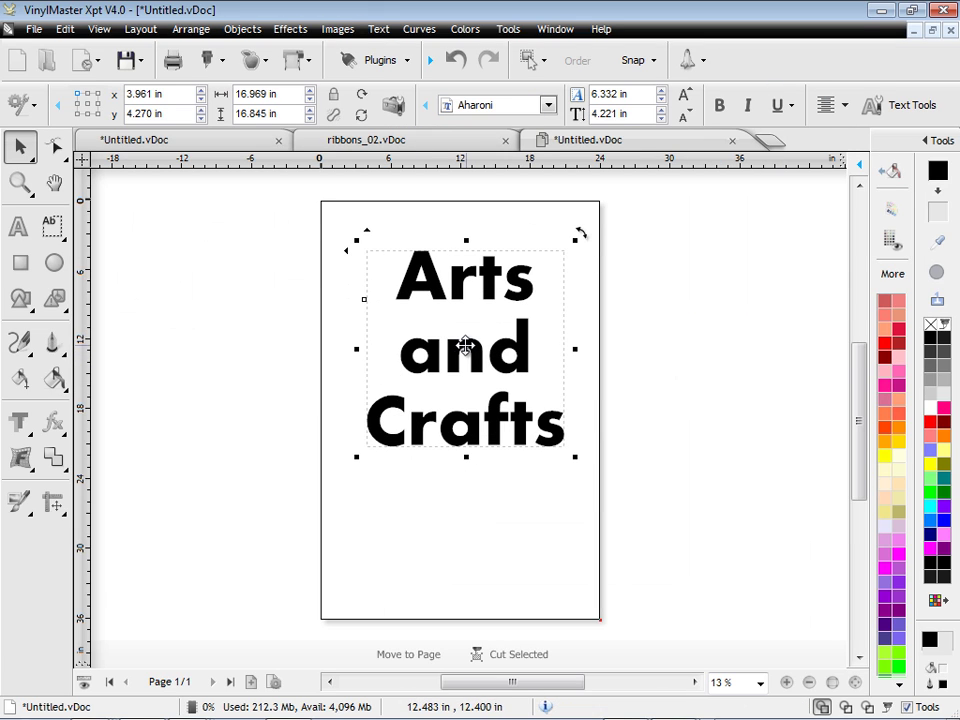
left_click_drag(462, 343, 454, 376)
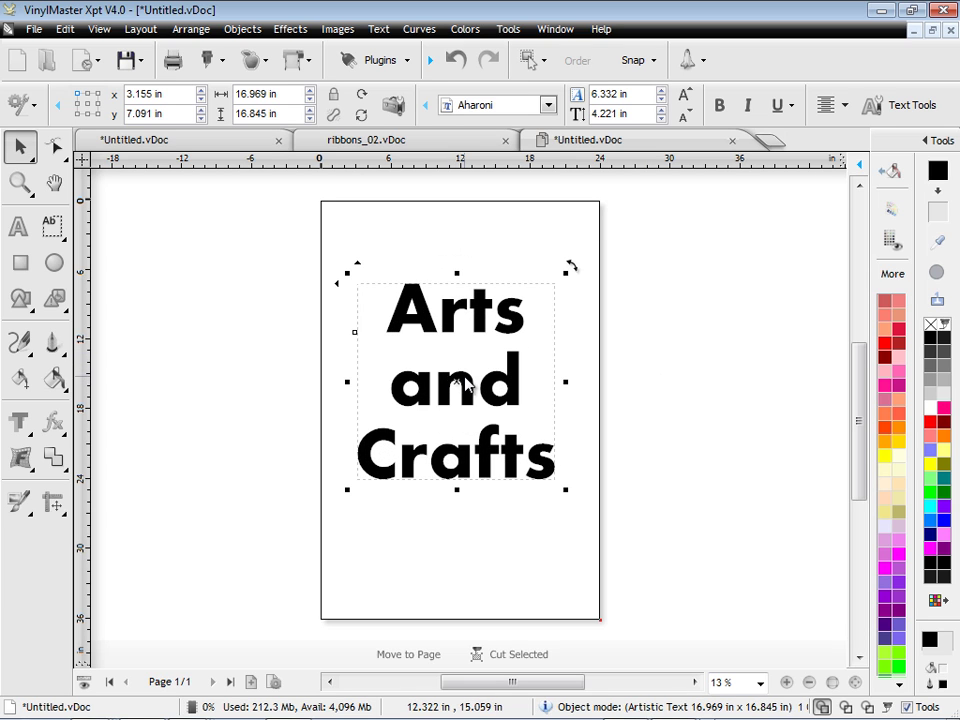
Insert the black spotted-wing butterfly from the General Clipart Butterflies category.
left_click(58, 302)
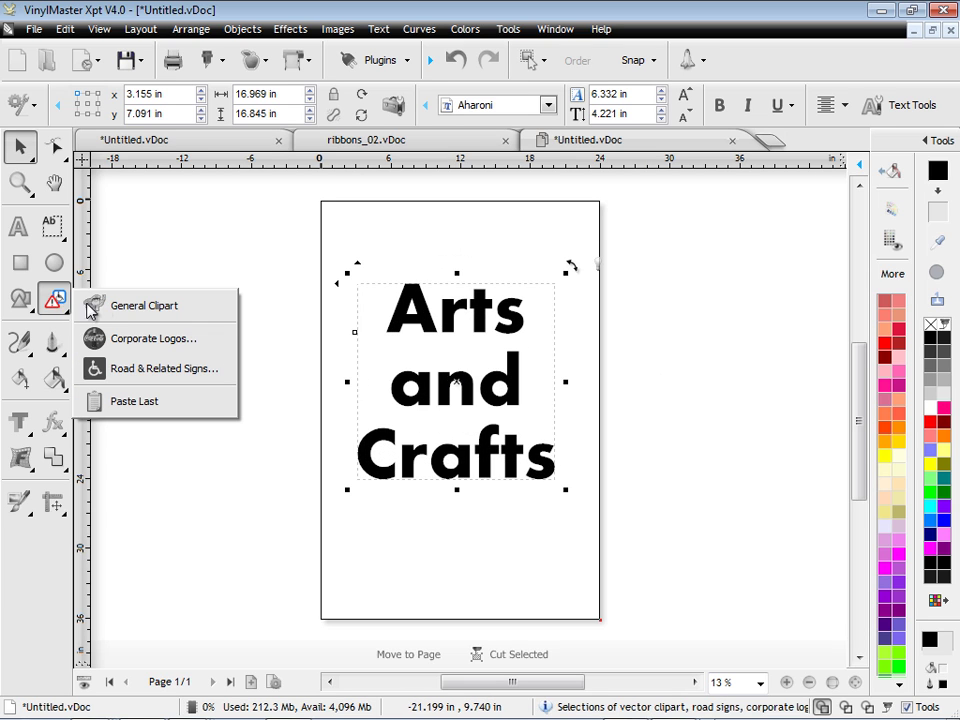
left_click(143, 309)
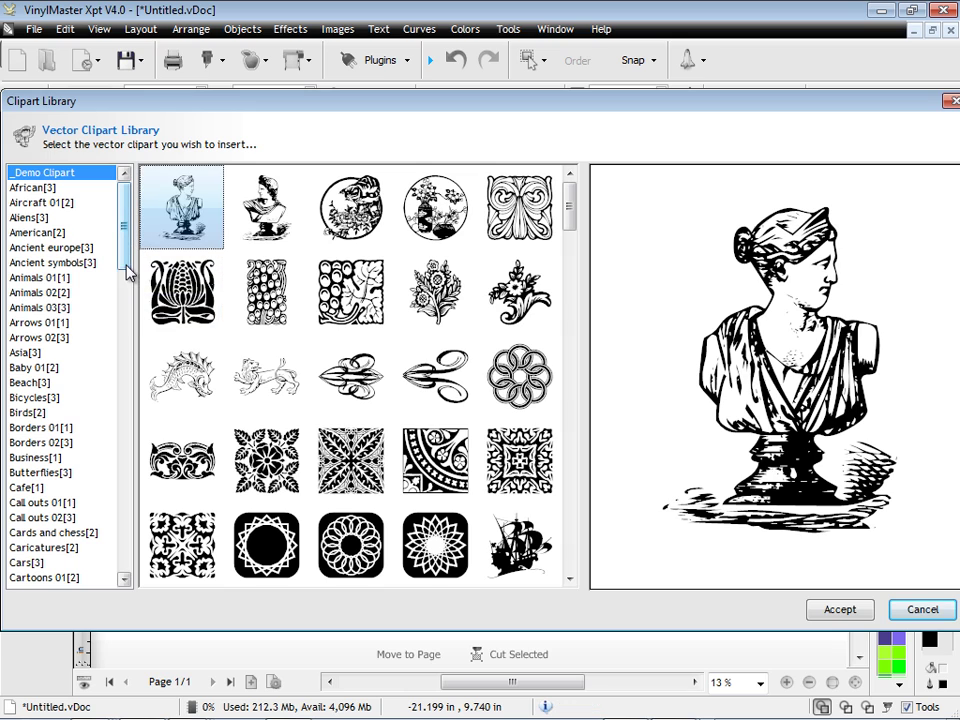
left_click(40, 474)
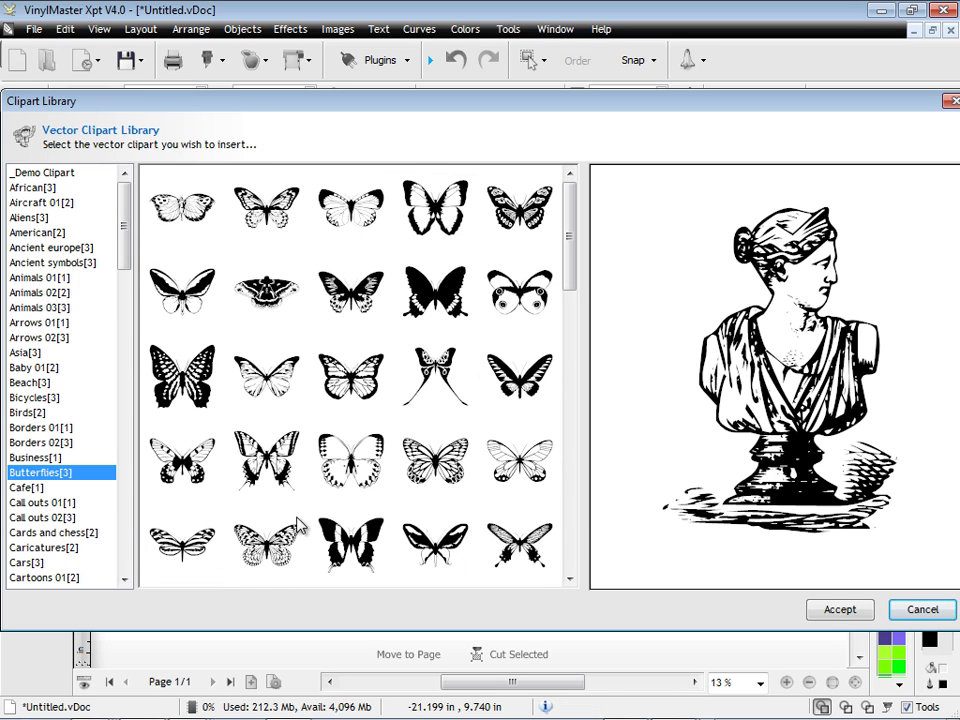
left_click(351, 290)
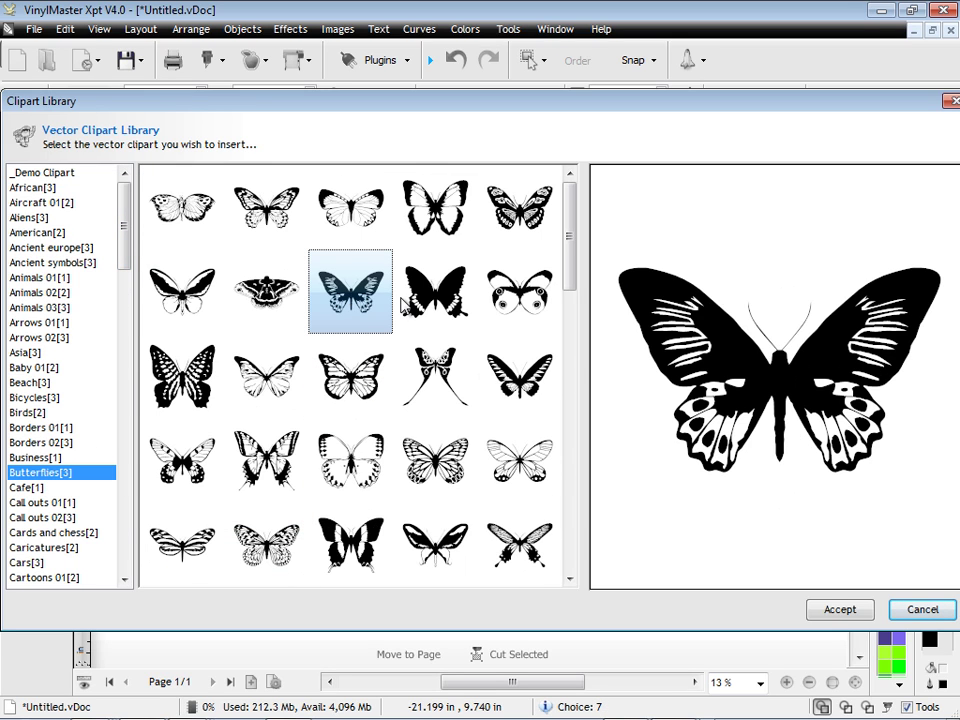
left_click(845, 609)
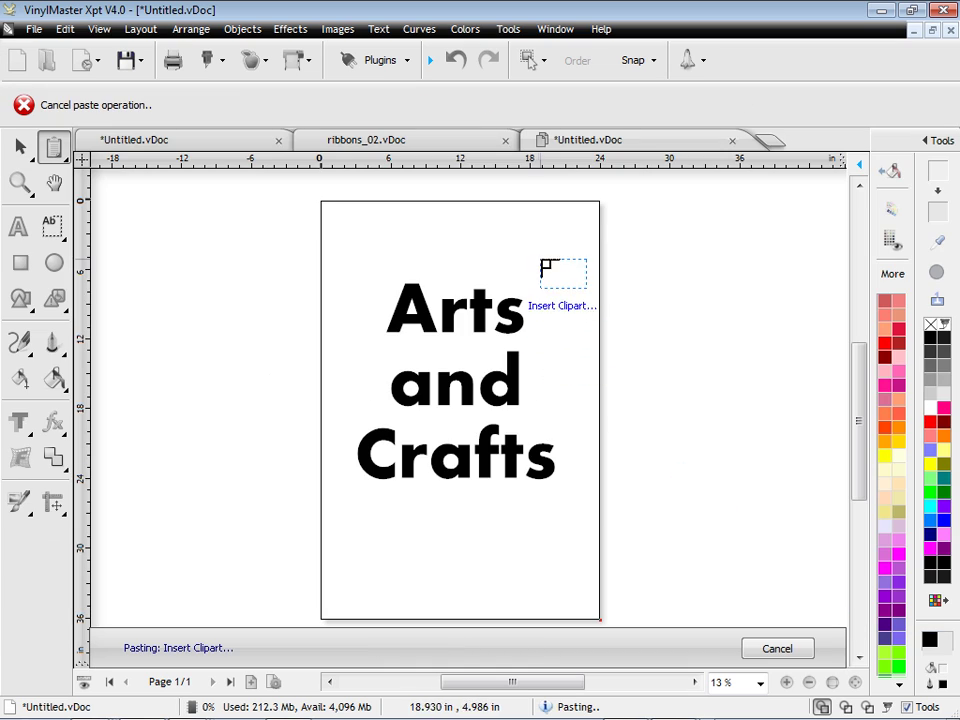
Rotate the butterfly clockwise, shrink it, and perch it above the end of 'Arts'.
left_click_drag(546, 261, 626, 336)
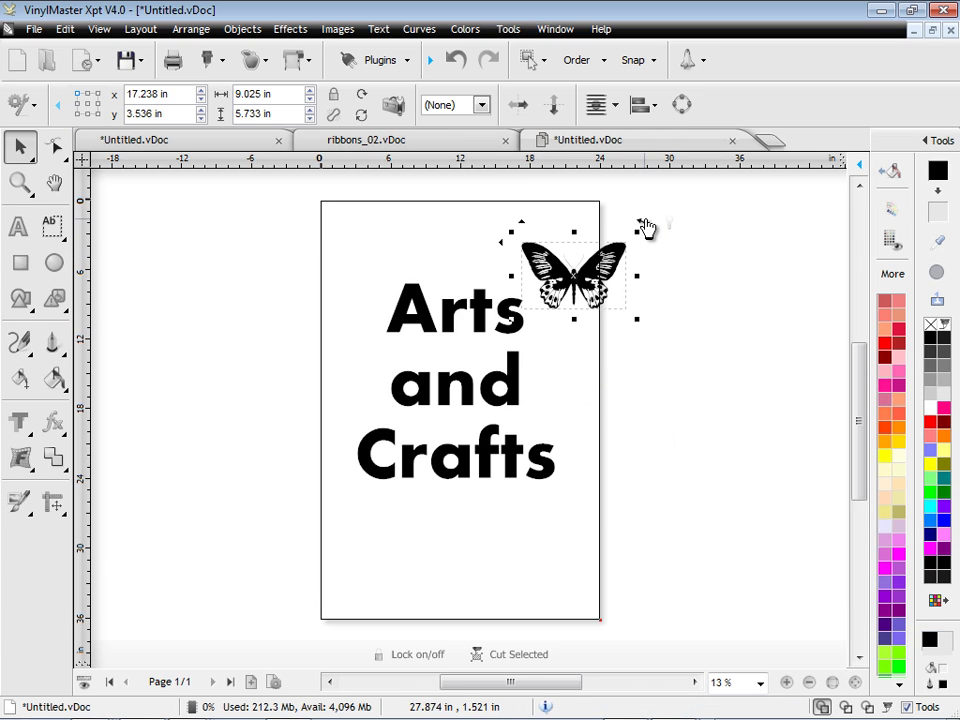
left_click_drag(645, 224, 615, 299)
left_click_drag(566, 253, 527, 270)
left_click(664, 311)
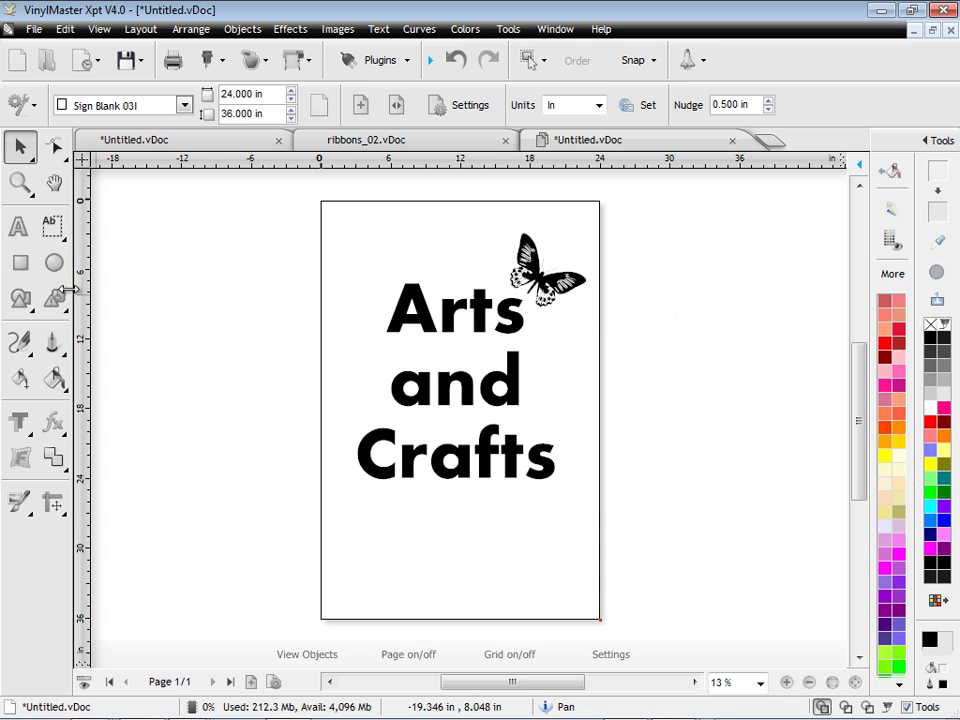
Draw a wide black right-pointing arrow across the lower part of the sign.
left_click(22, 300)
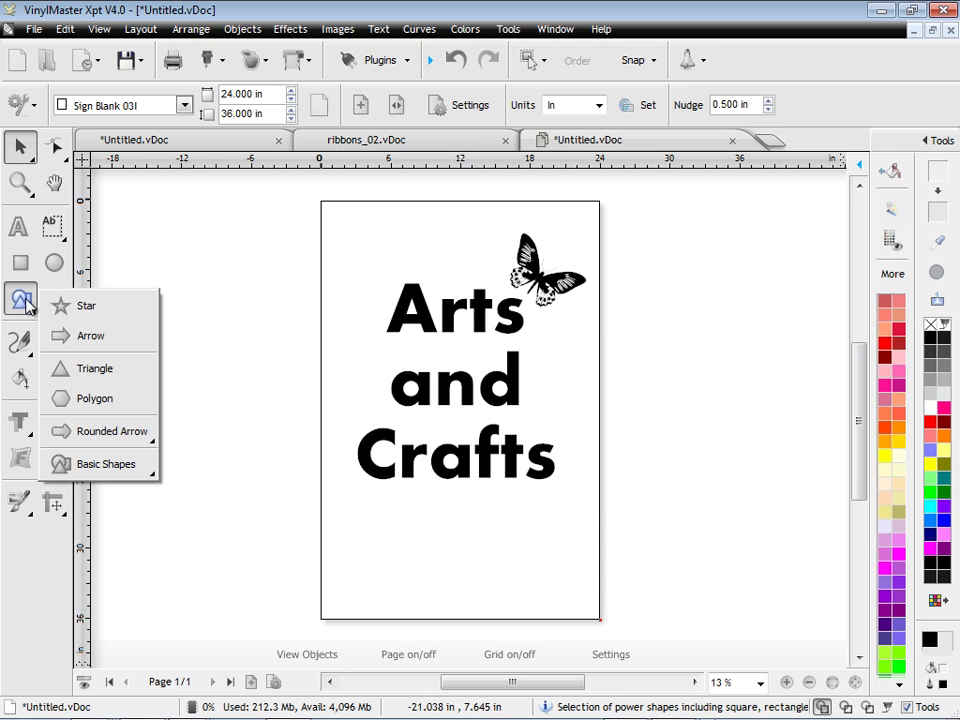
left_click(90, 336)
left_click_drag(384, 564, 578, 595)
left_click_drag(467, 561, 467, 553)
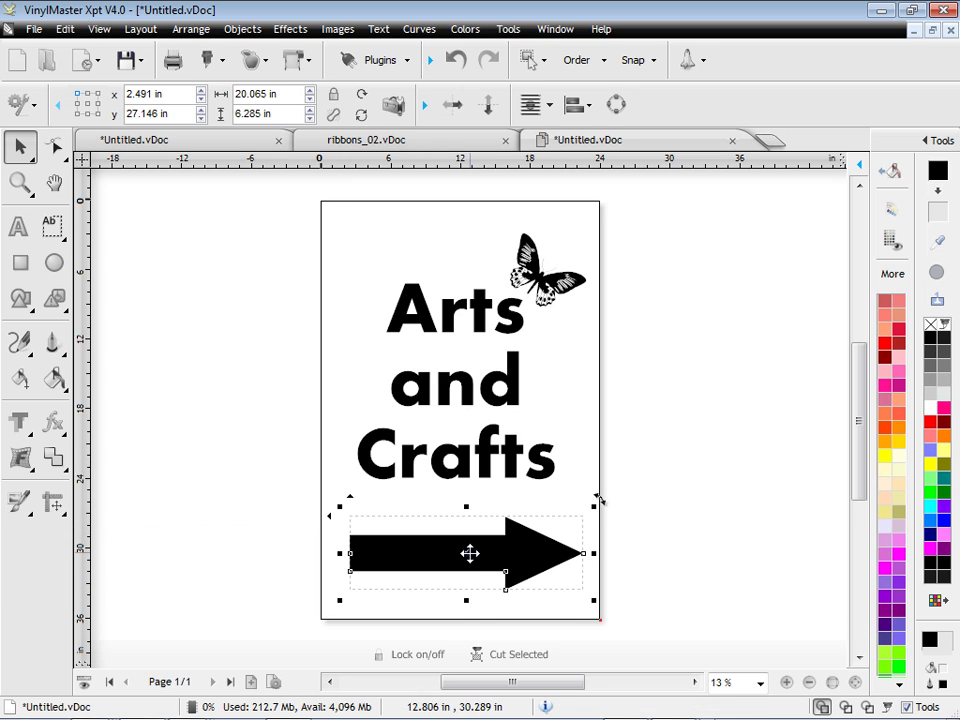
Add 'Now Open' text, scale it down, and move it onto the arrow.
left_click(18, 227)
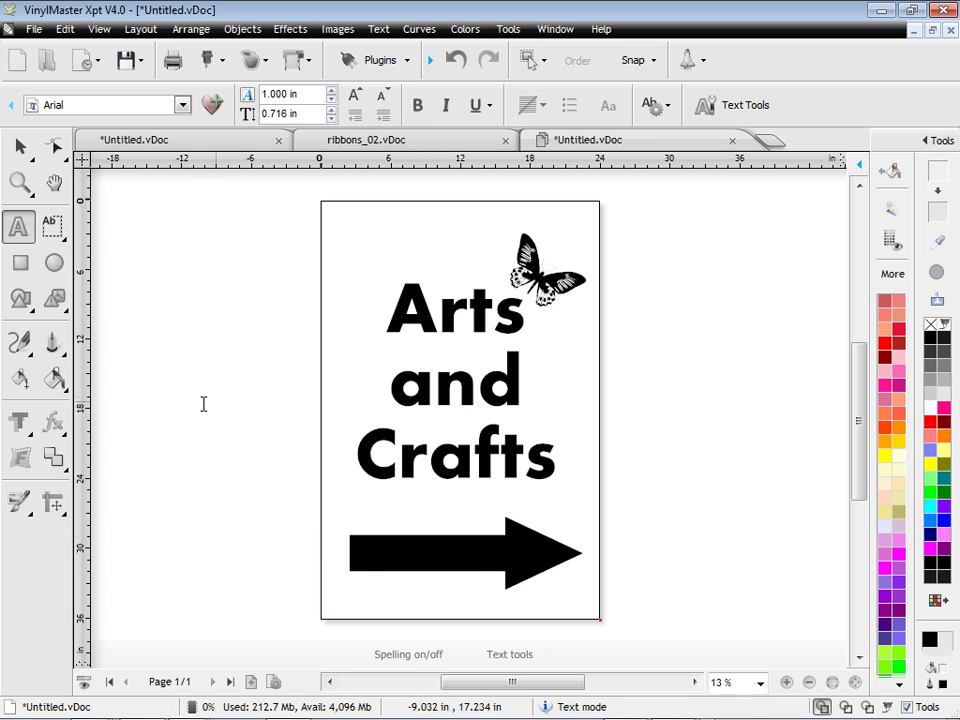
left_click(428, 390)
left_click(189, 378)
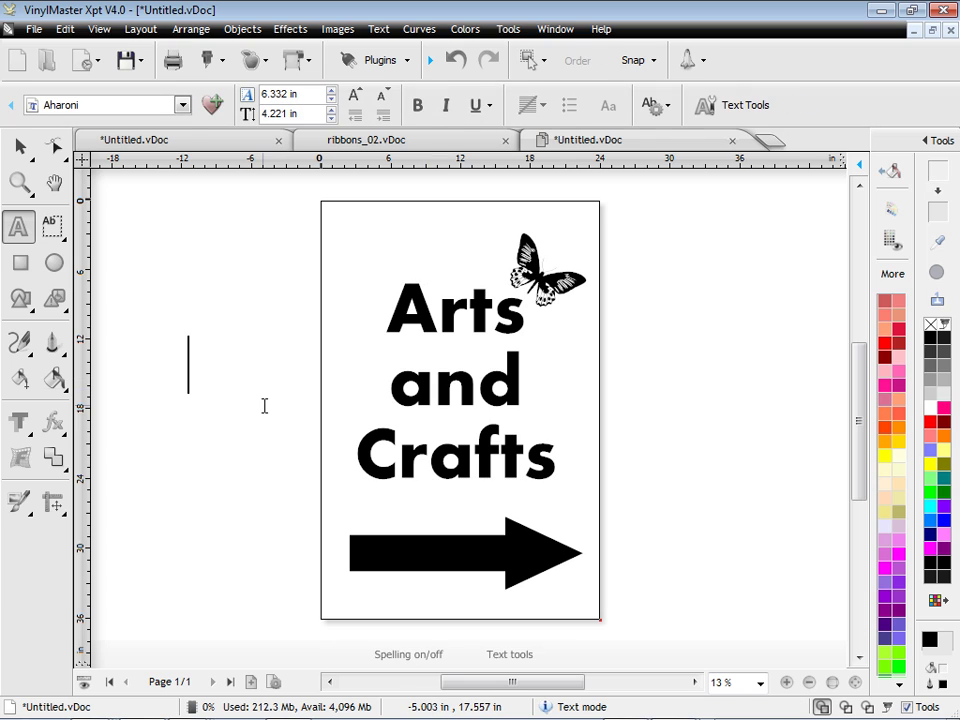
type("Now Open")
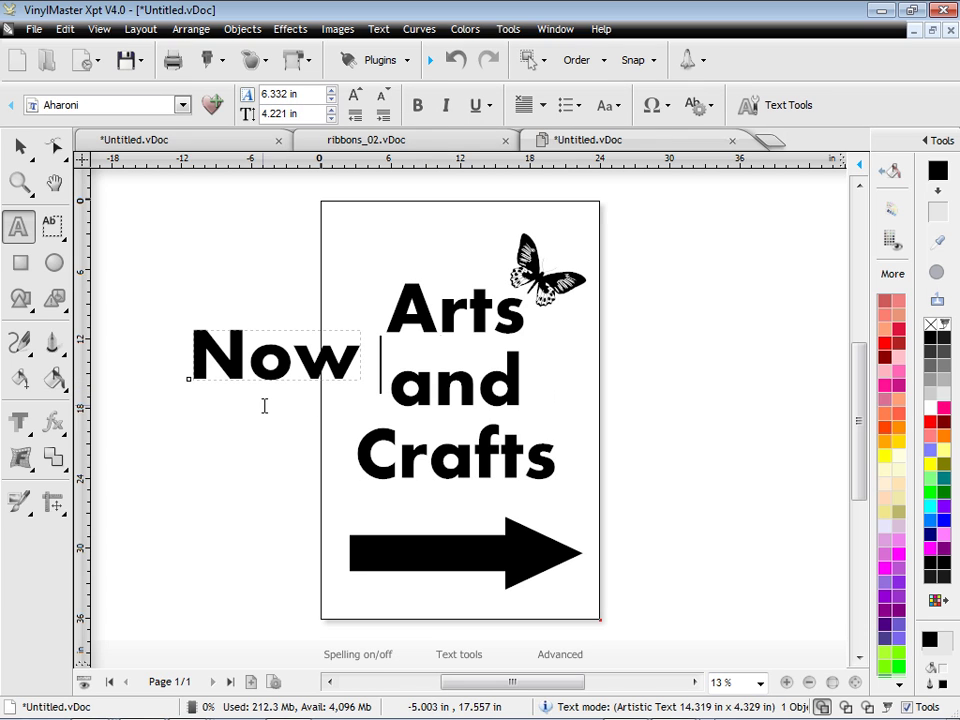
left_click(20, 146)
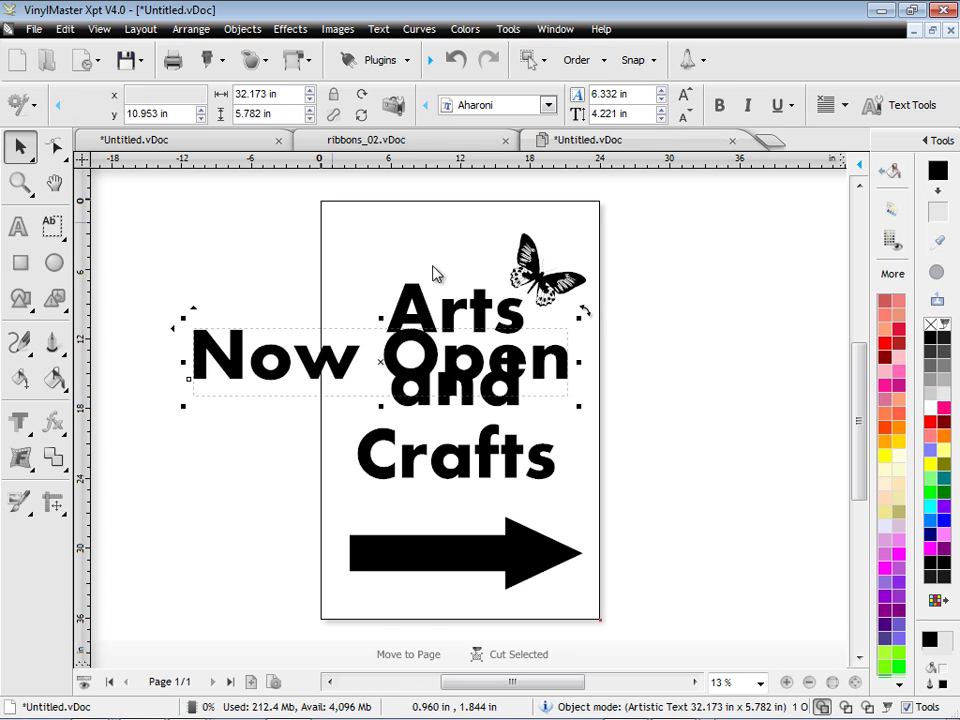
left_click_drag(477, 326, 350, 366)
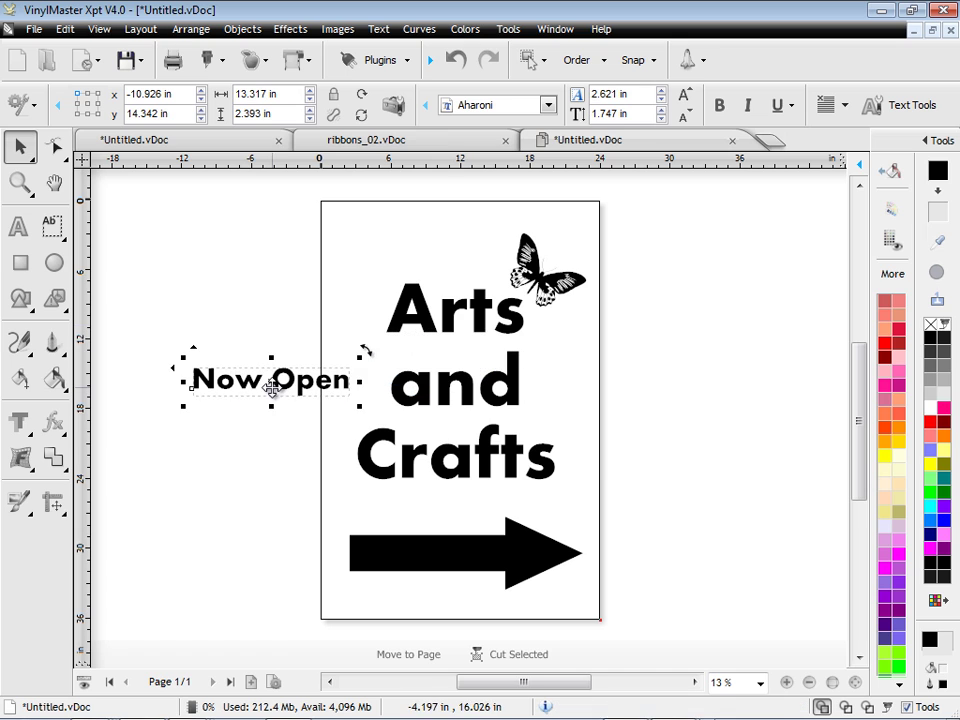
left_click_drag(270, 384, 449, 561)
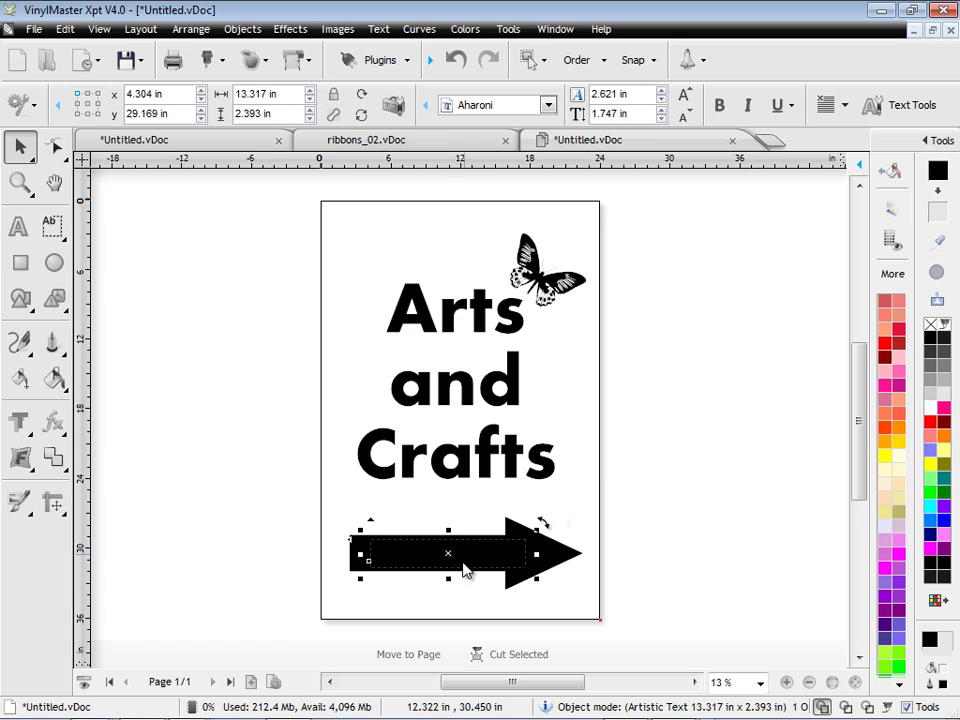
Check the layout in Wireframe and Solid View, then reverse-fill 'Now Open' to white.
left_click(865, 707)
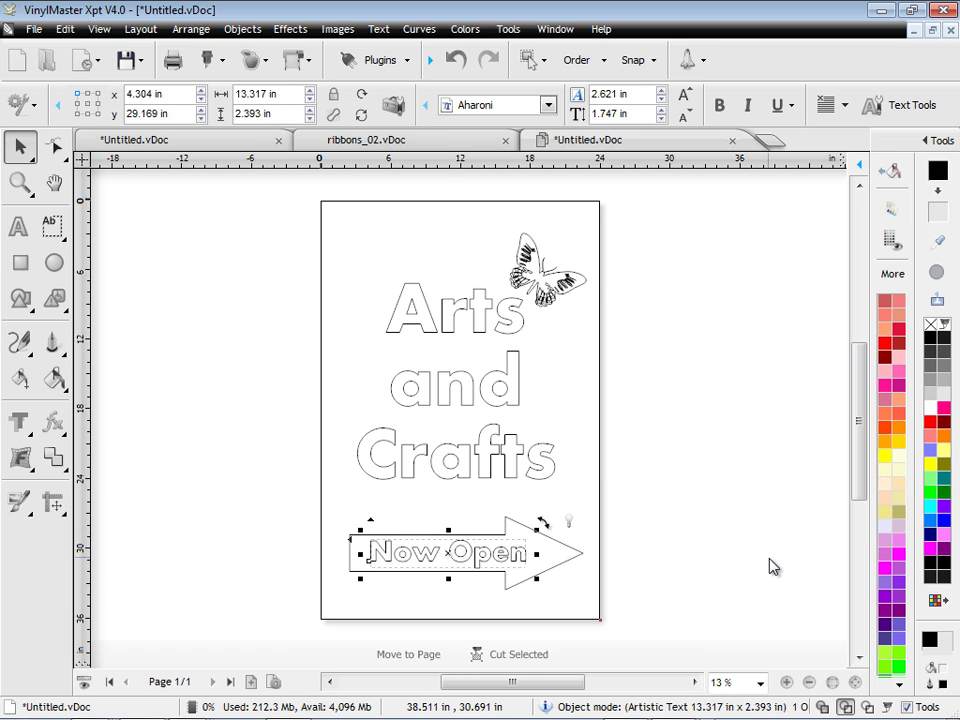
left_click(821, 707)
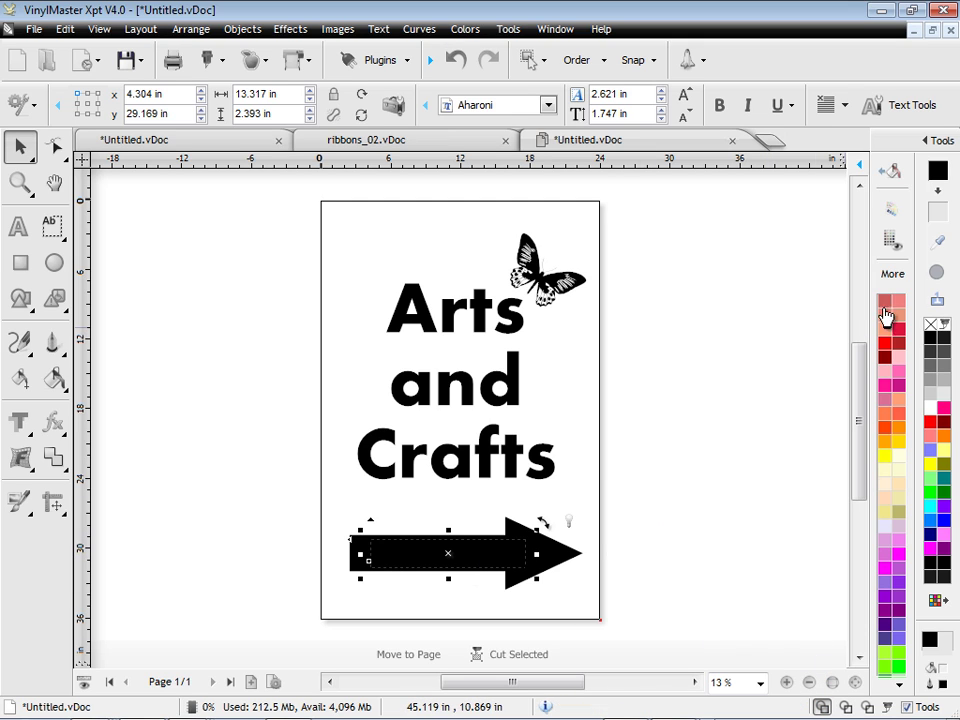
left_click(937, 302)
left_click(617, 519)
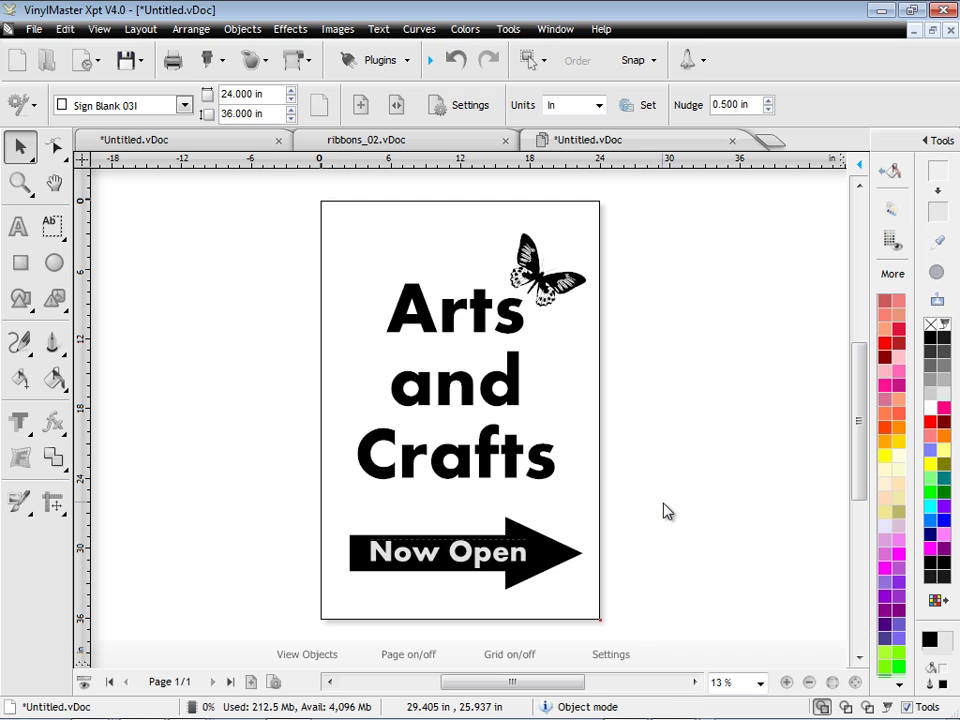
left_click(575, 275)
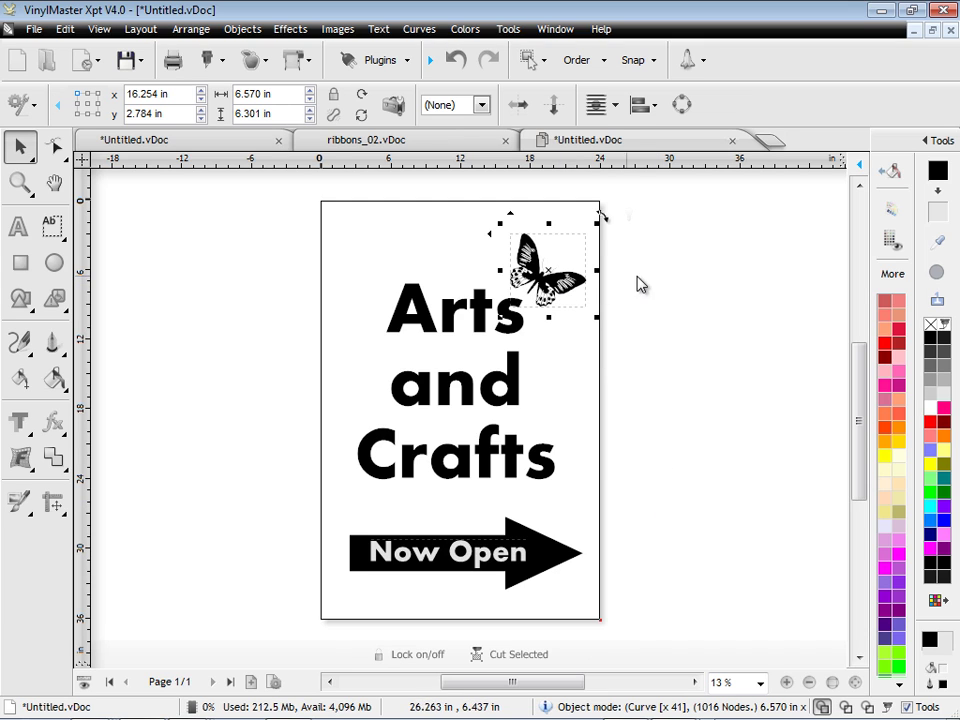
right_click(631, 215)
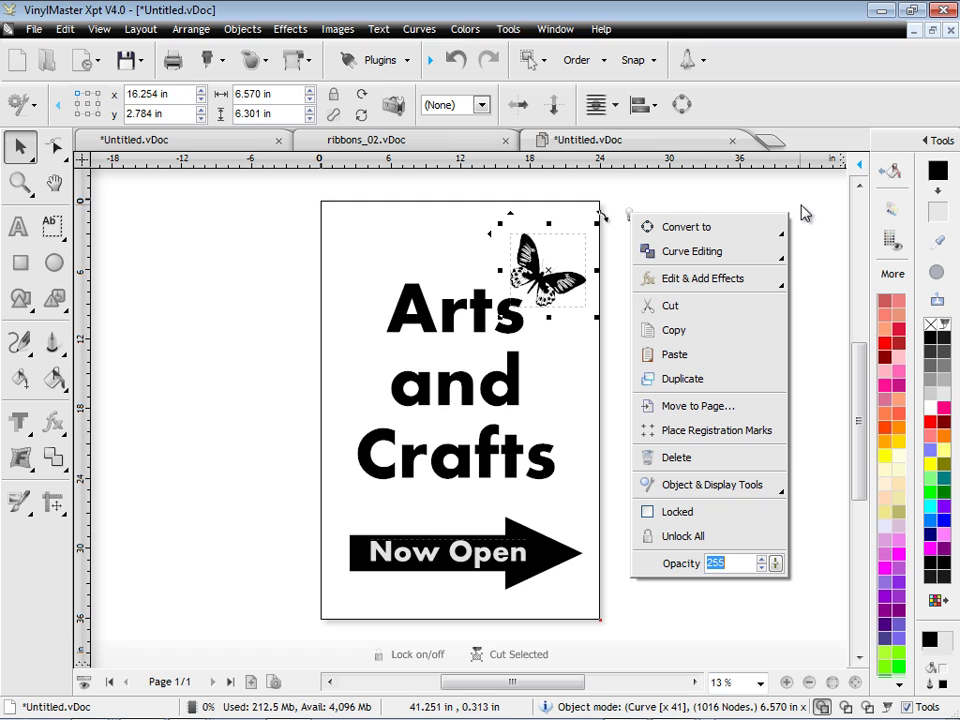
left_click(815, 450)
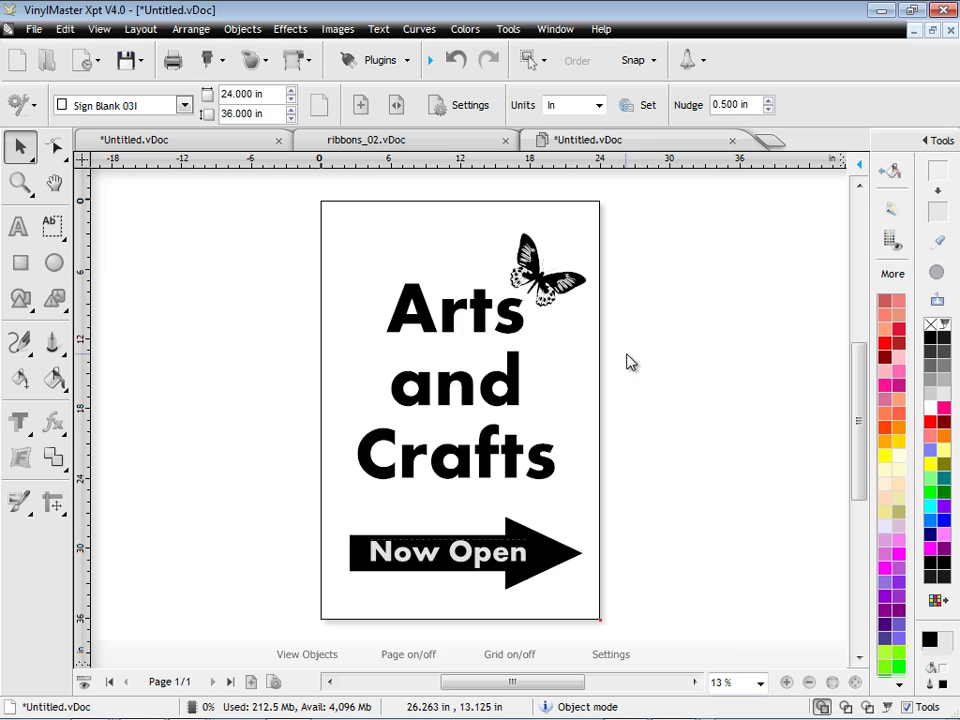